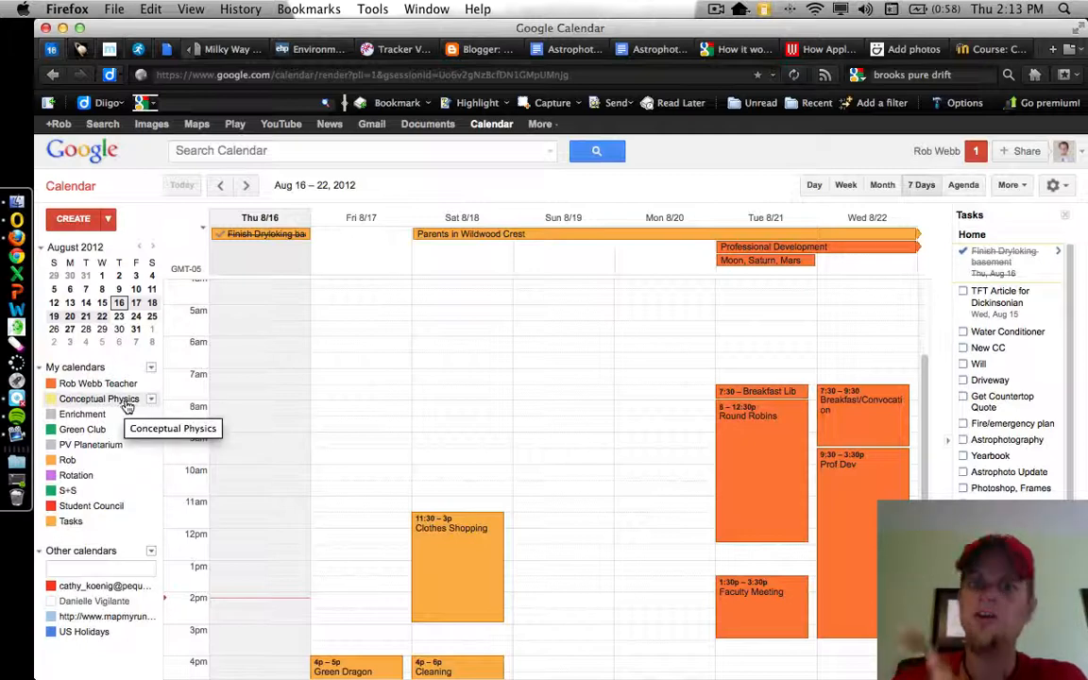
- Switch to the Moodle Conceptual Physics course, turn editing on, and open the Course Overview section summary for editing
left_click(978, 54)
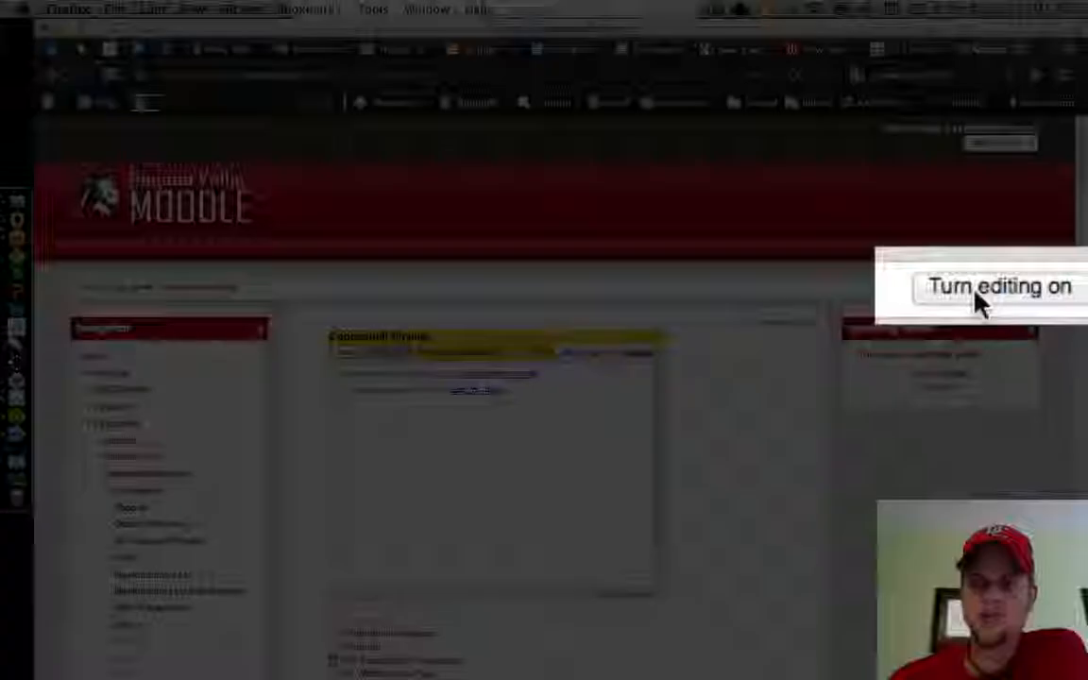
left_click(973, 285)
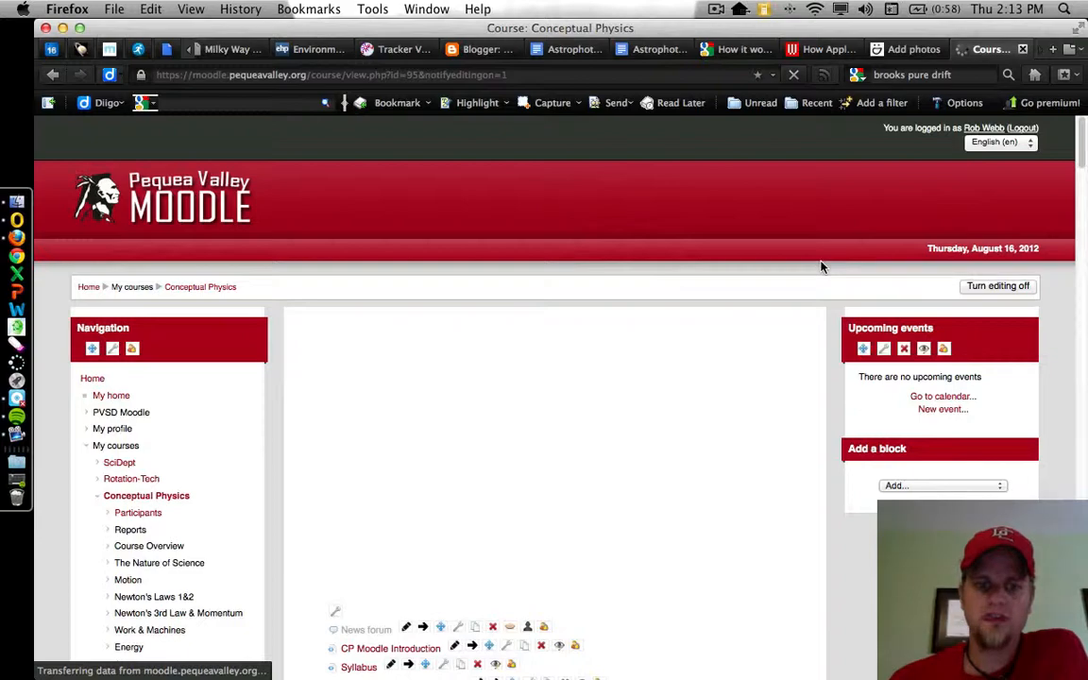
scroll(818, 265, "down", 2)
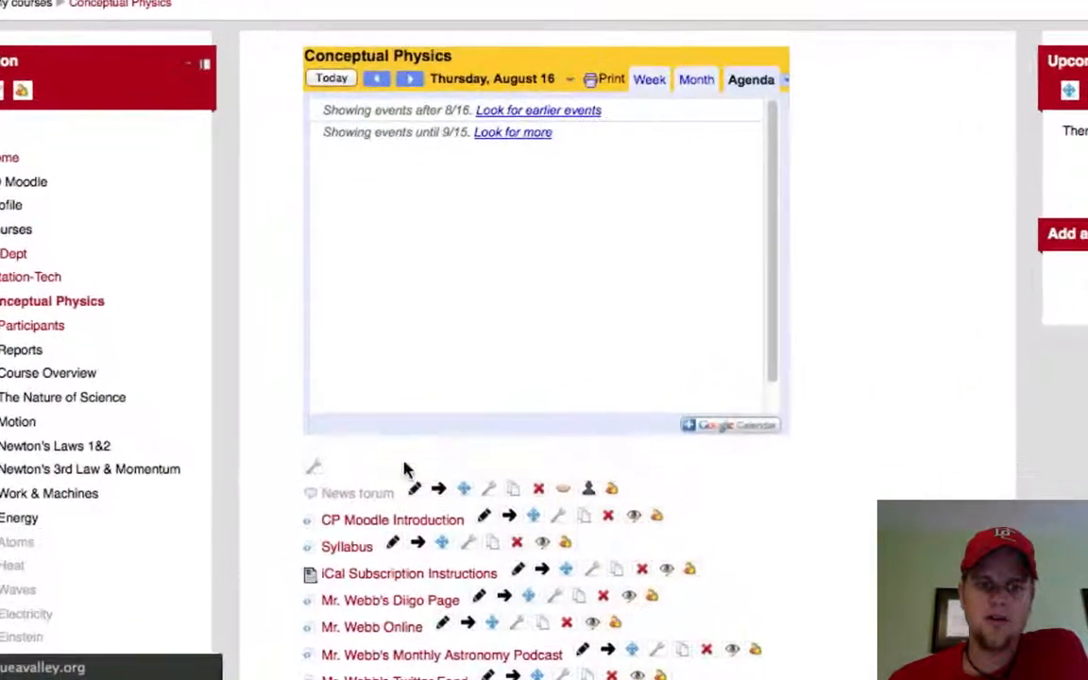
scroll(954, 293, "down", 5)
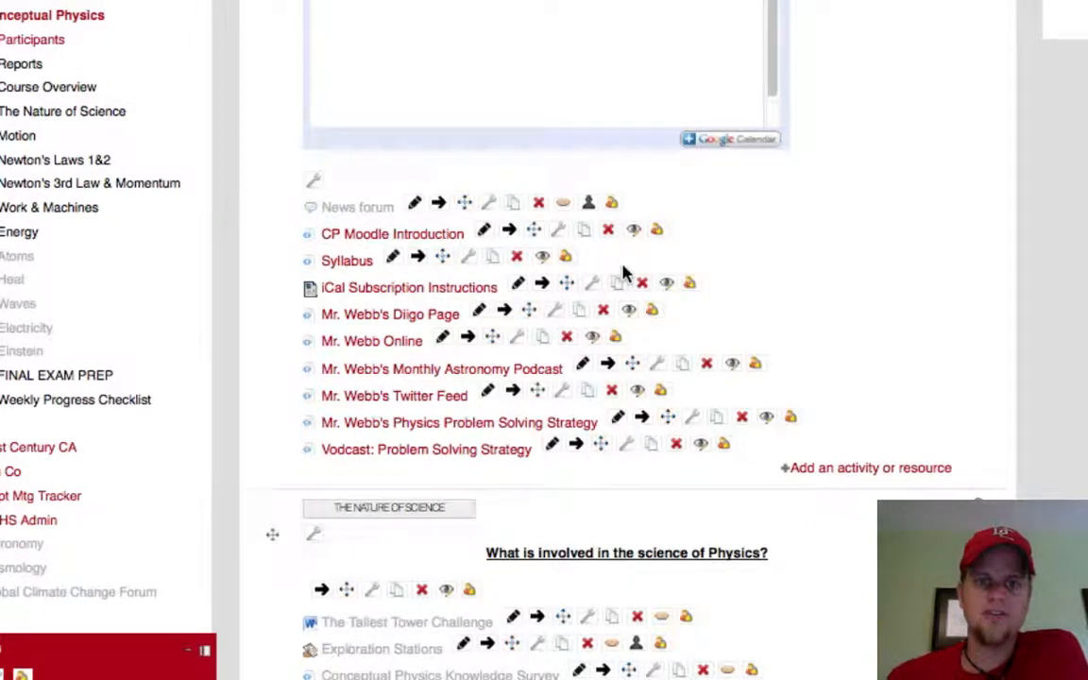
scroll(624, 274, "up", 7)
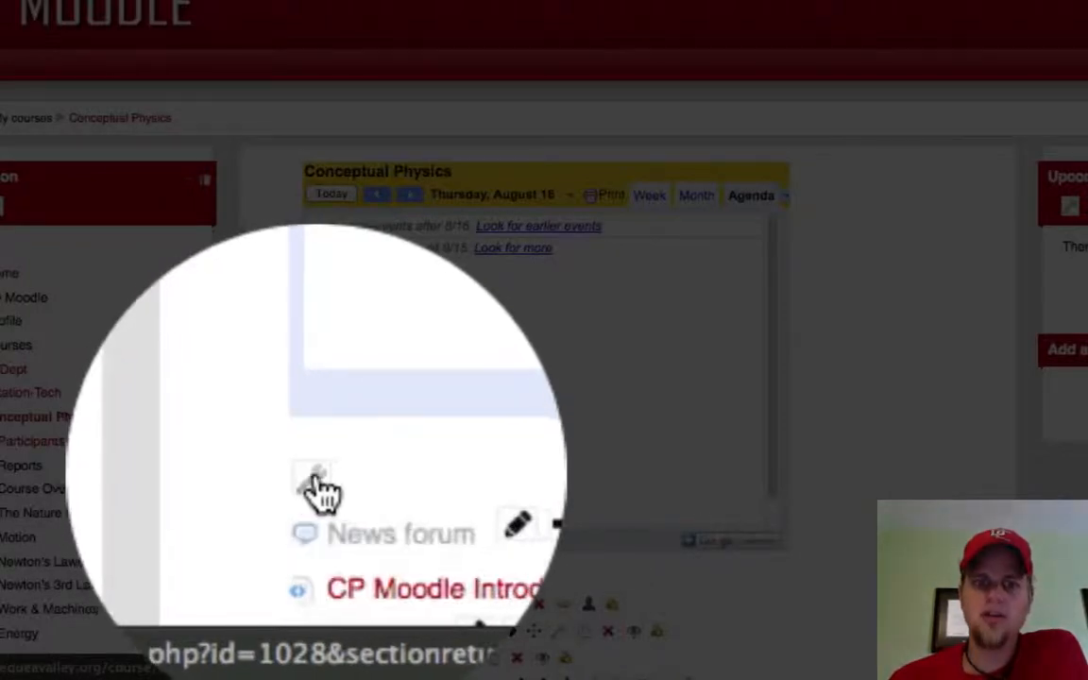
left_click(315, 582)
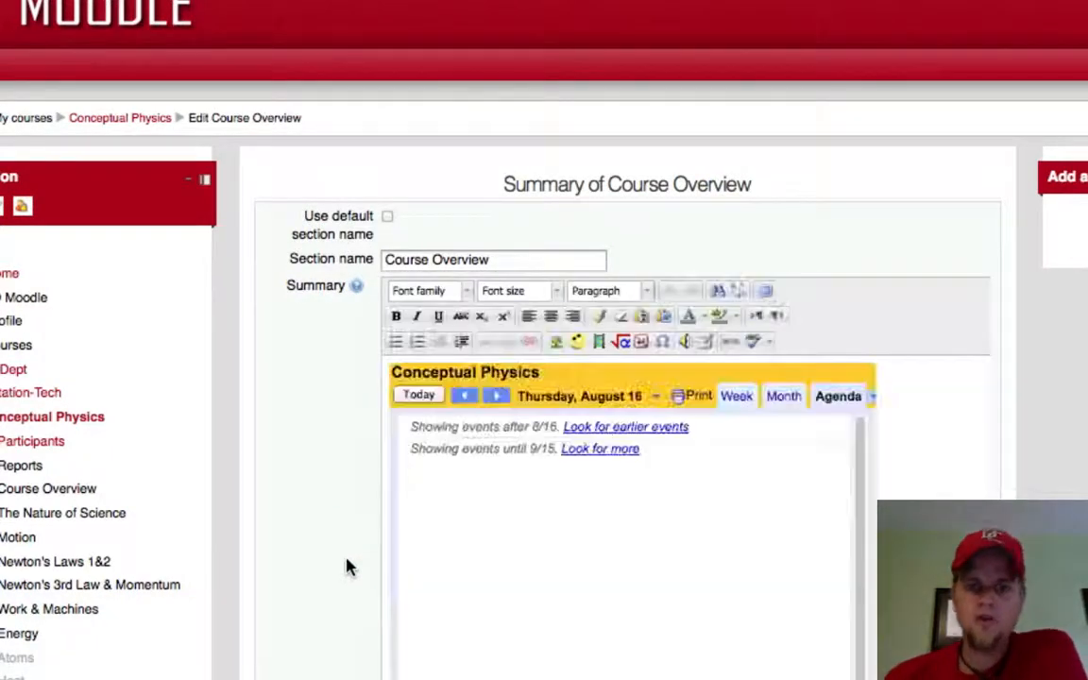
- Open the HTML source of the Course Overview summary
scroll(1037, 430, "down", 3)
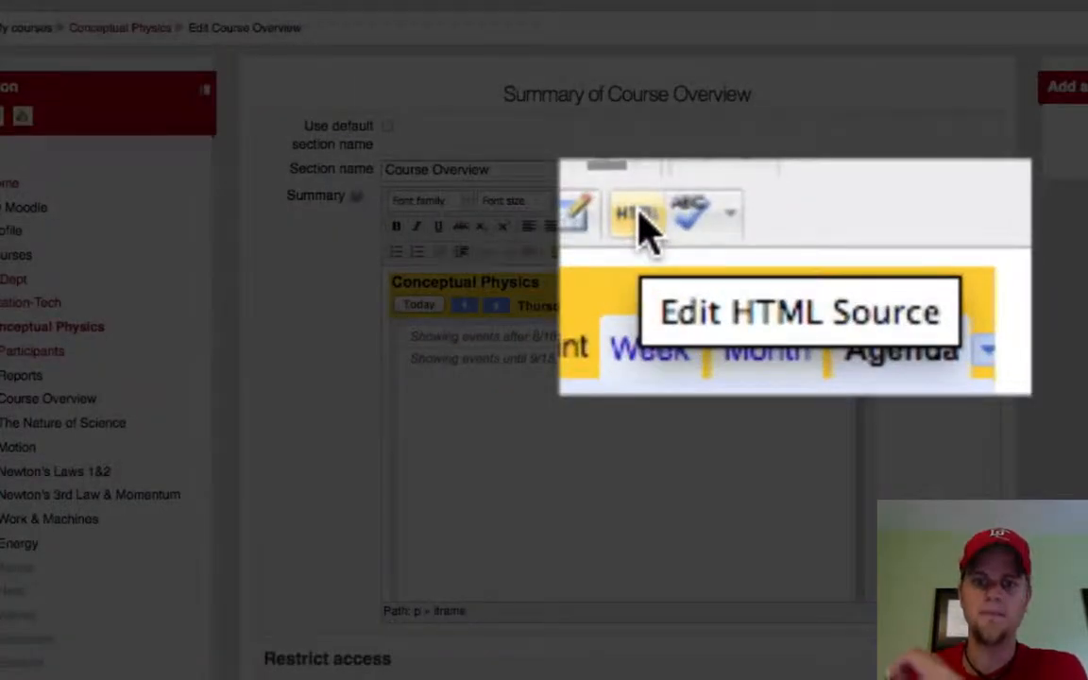
left_click(638, 222)
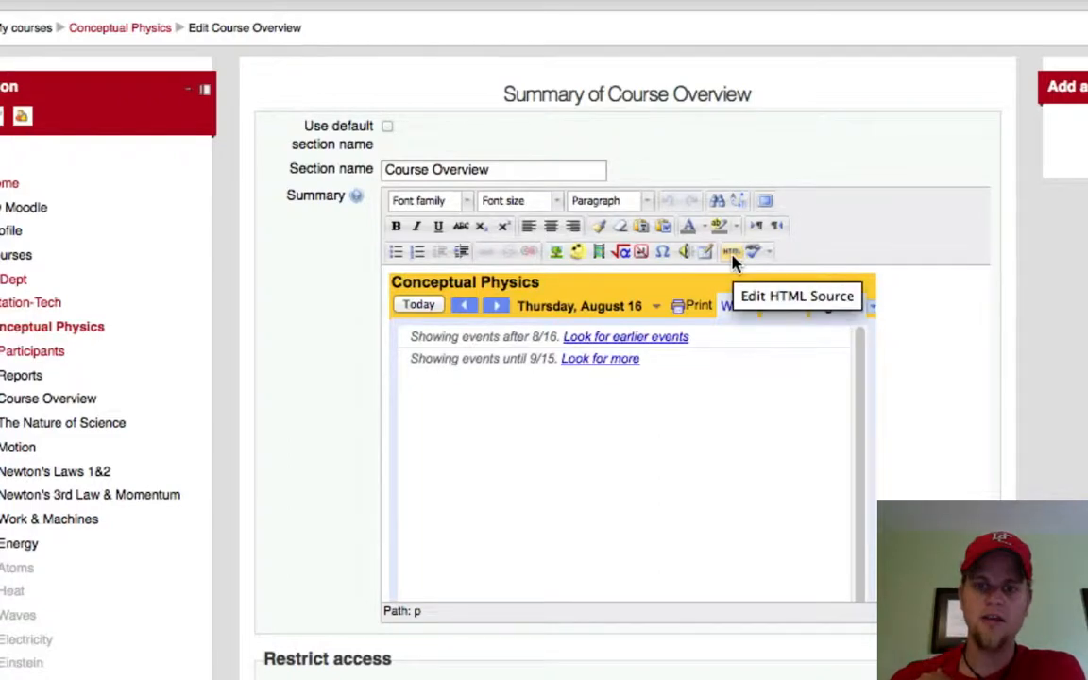
left_click(734, 257)
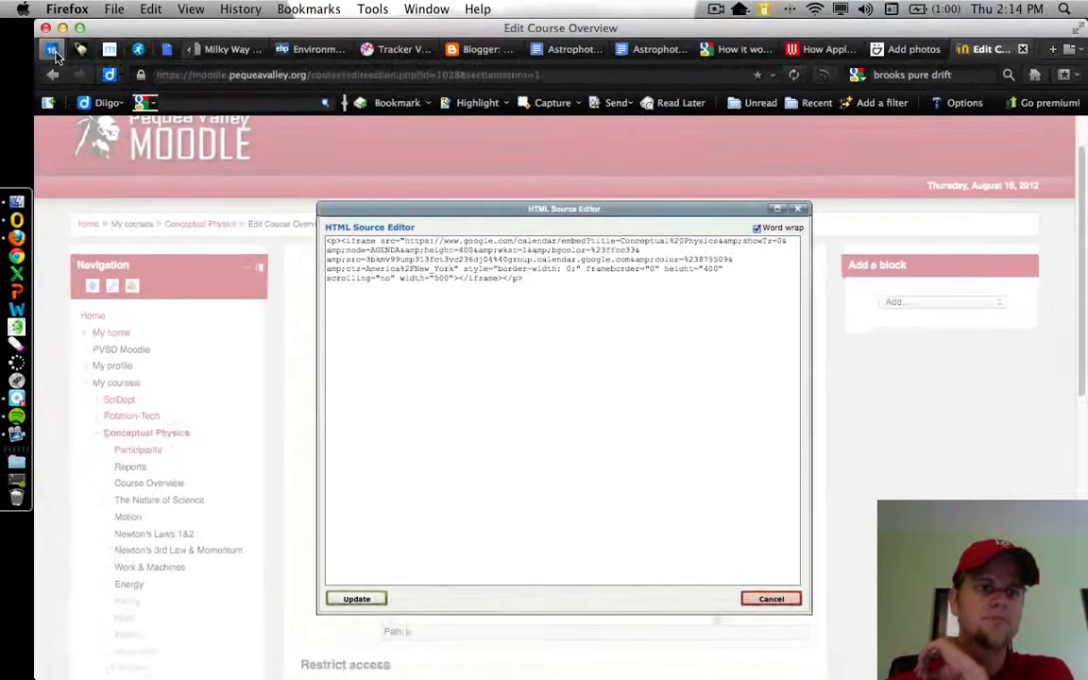
- In Google Calendar, open the settings of the Conceptual Physics calendar and customize the color, size and other options of its embed code
left_click(53, 50)
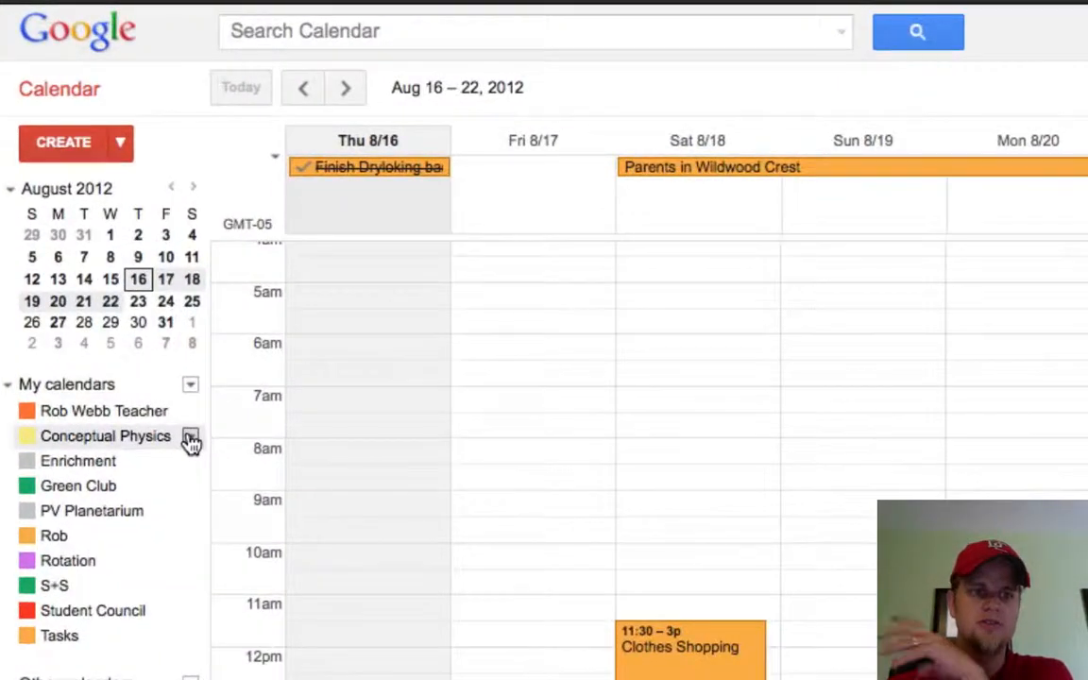
left_click(191, 438)
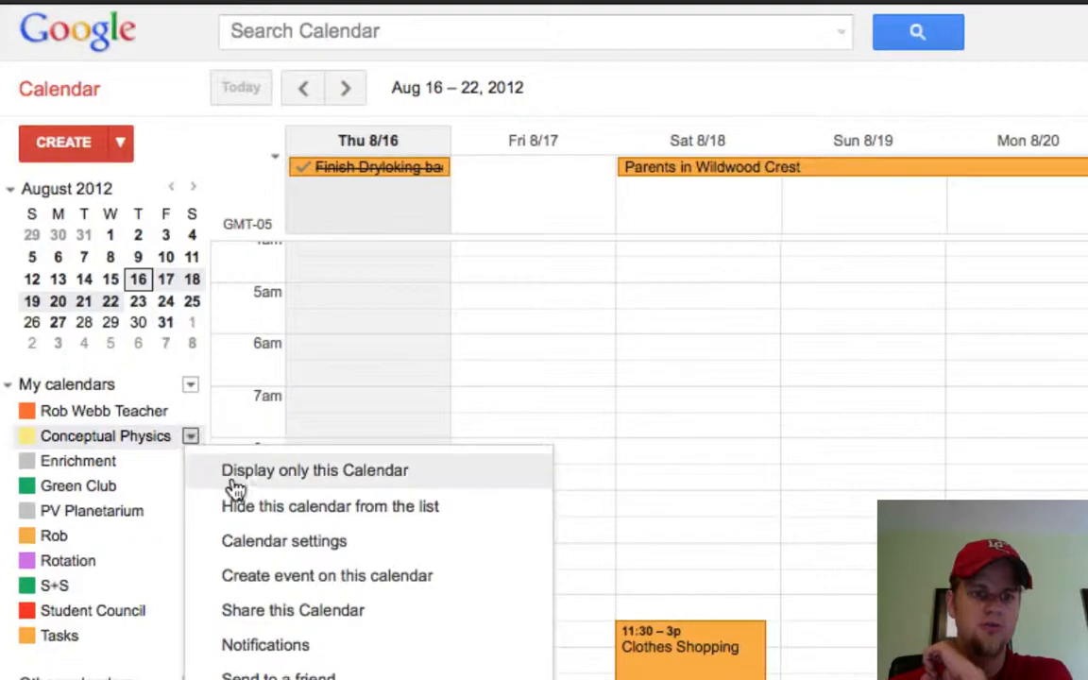
left_click(248, 543)
scroll(311, 308, "down", 5)
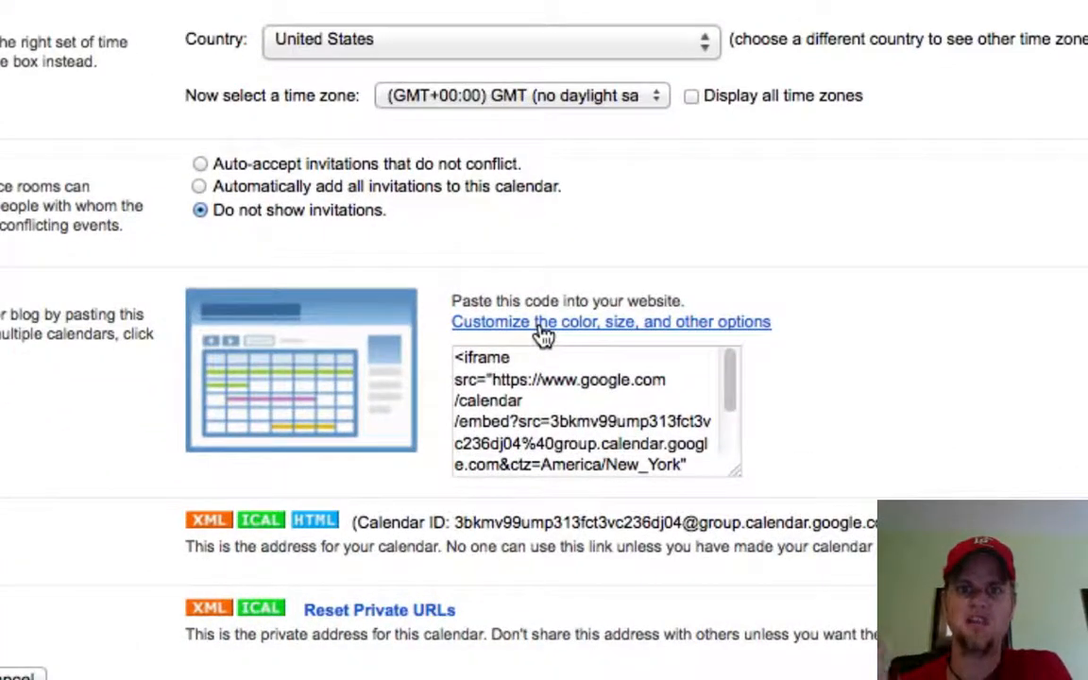
left_click(542, 326)
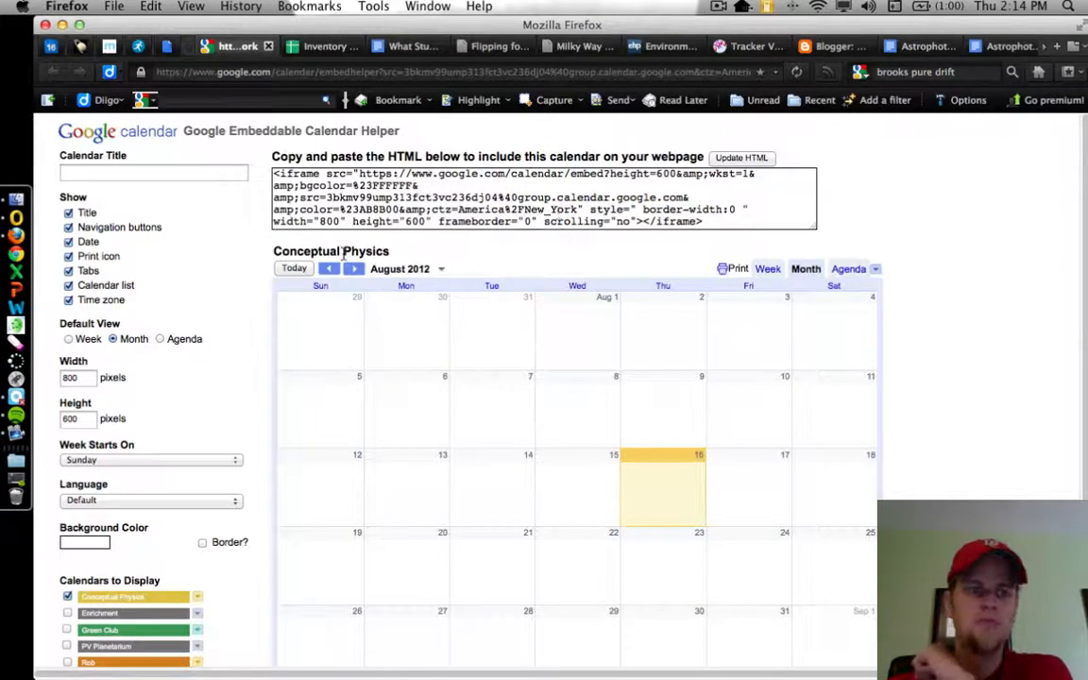
- Try hiding the title and the navigation buttons of the embedded calendar, and restore both
left_click(68, 213)
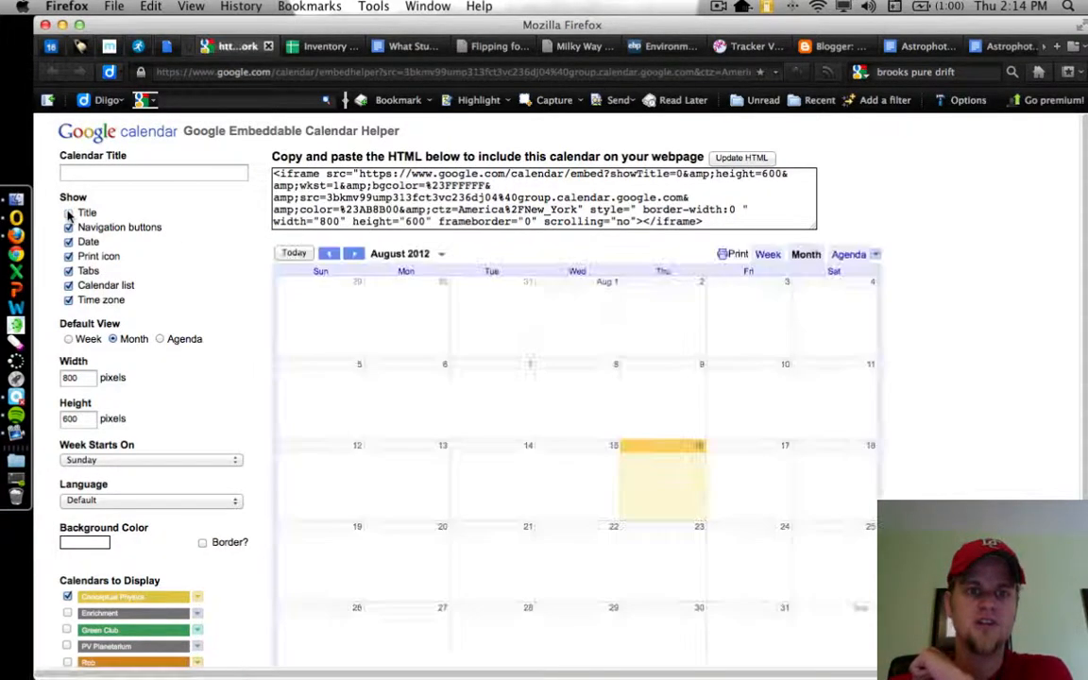
left_click(68, 214)
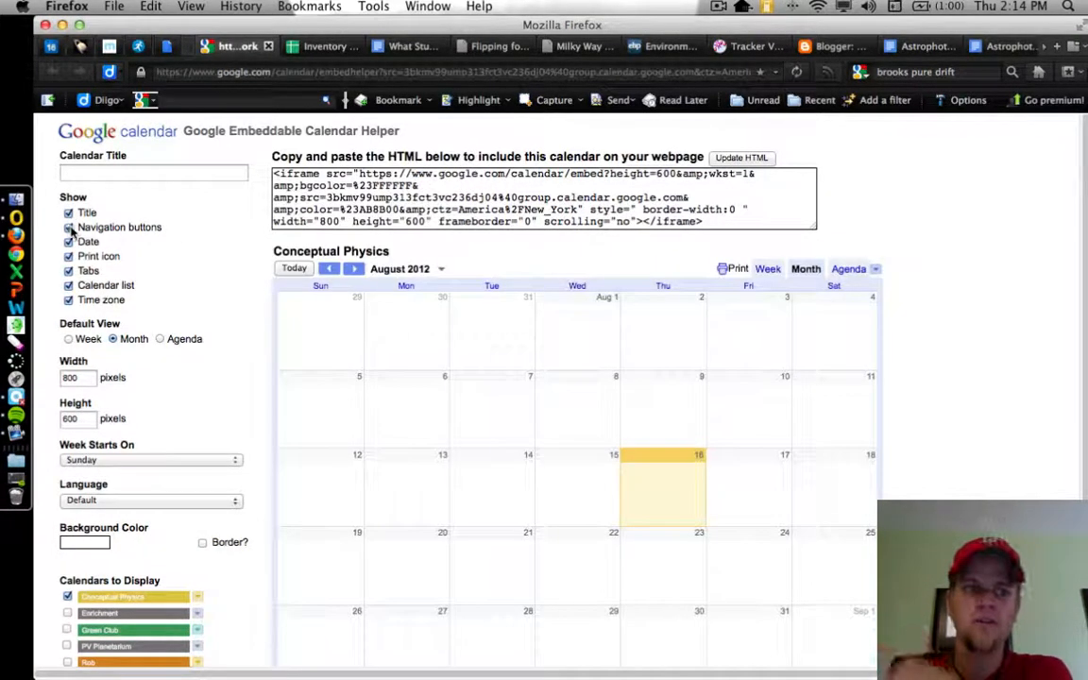
left_click(69, 229)
left_click(69, 229)
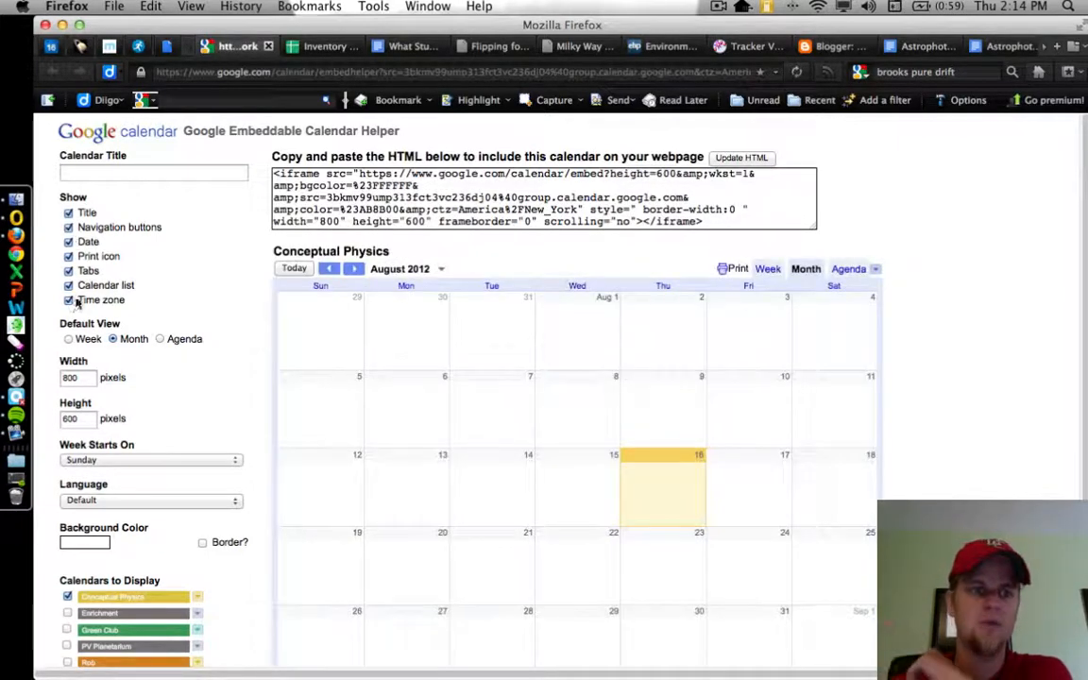
- Preview the week and agenda views, and set the embedded calendar's default view to Agenda
scroll(113, 357, "down", 1)
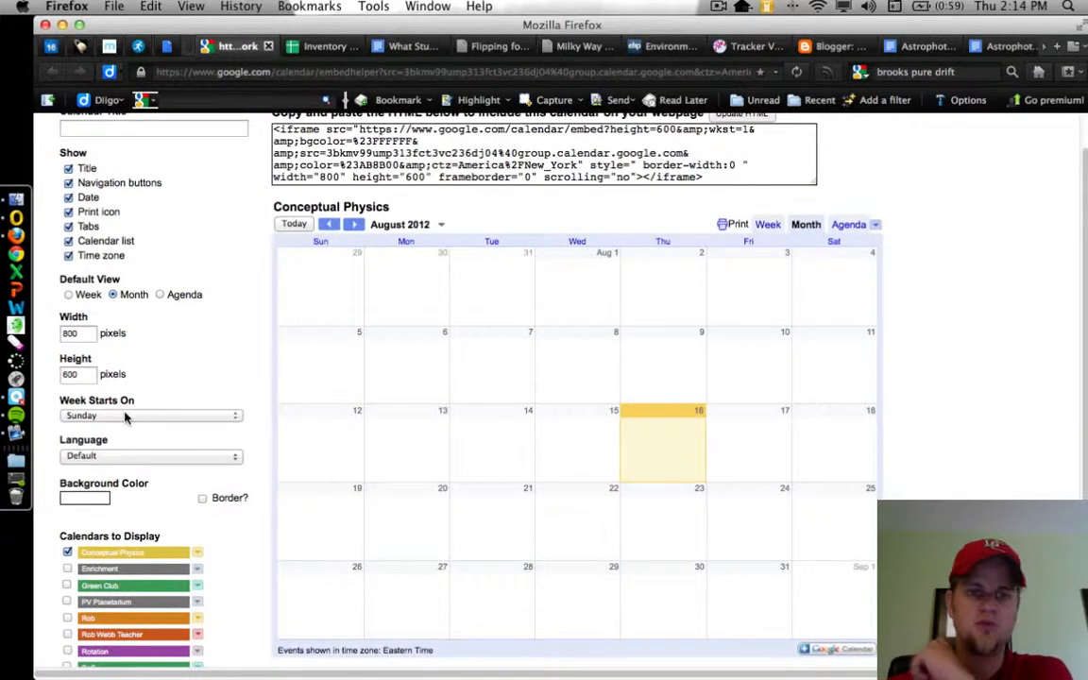
scroll(182, 400, "up", 1)
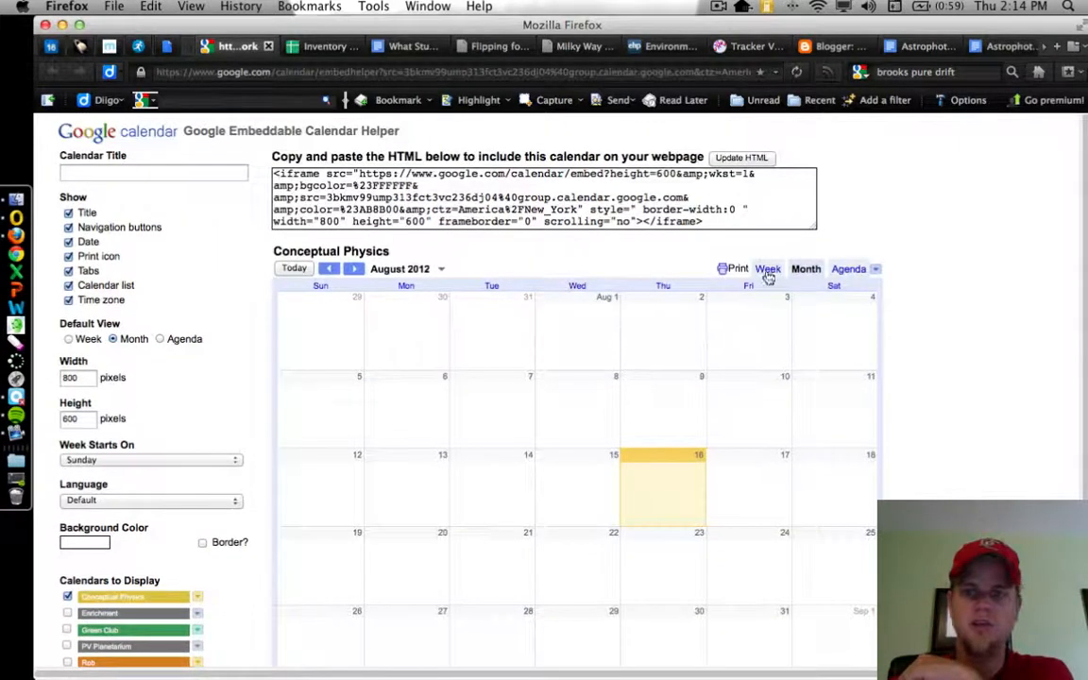
left_click(770, 270)
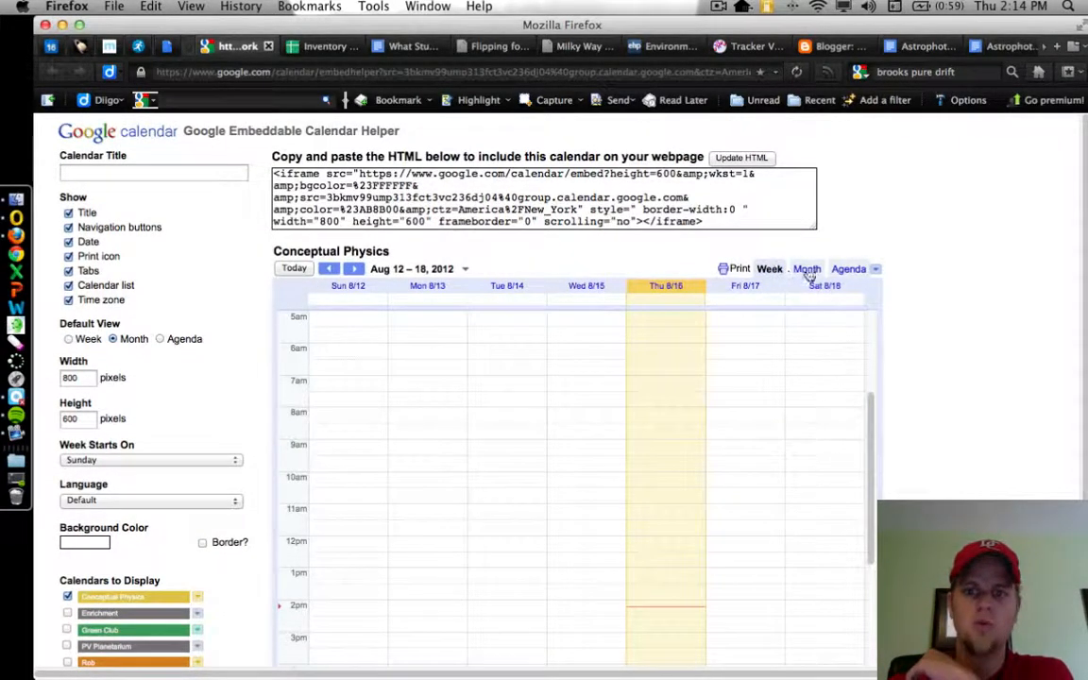
left_click(847, 272)
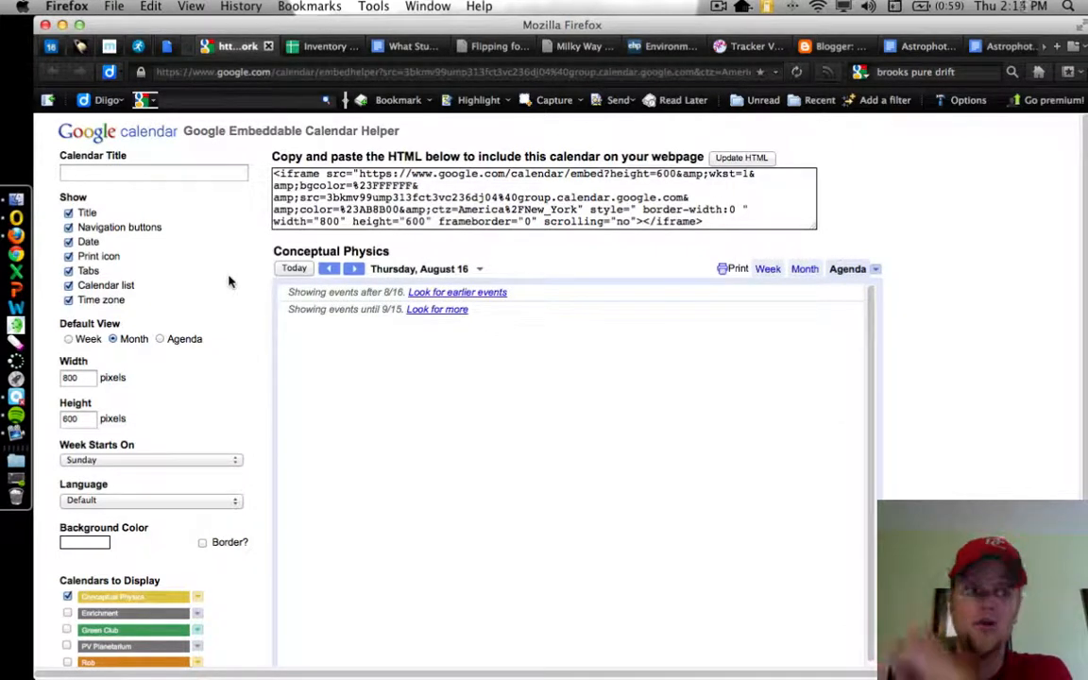
left_click(161, 340)
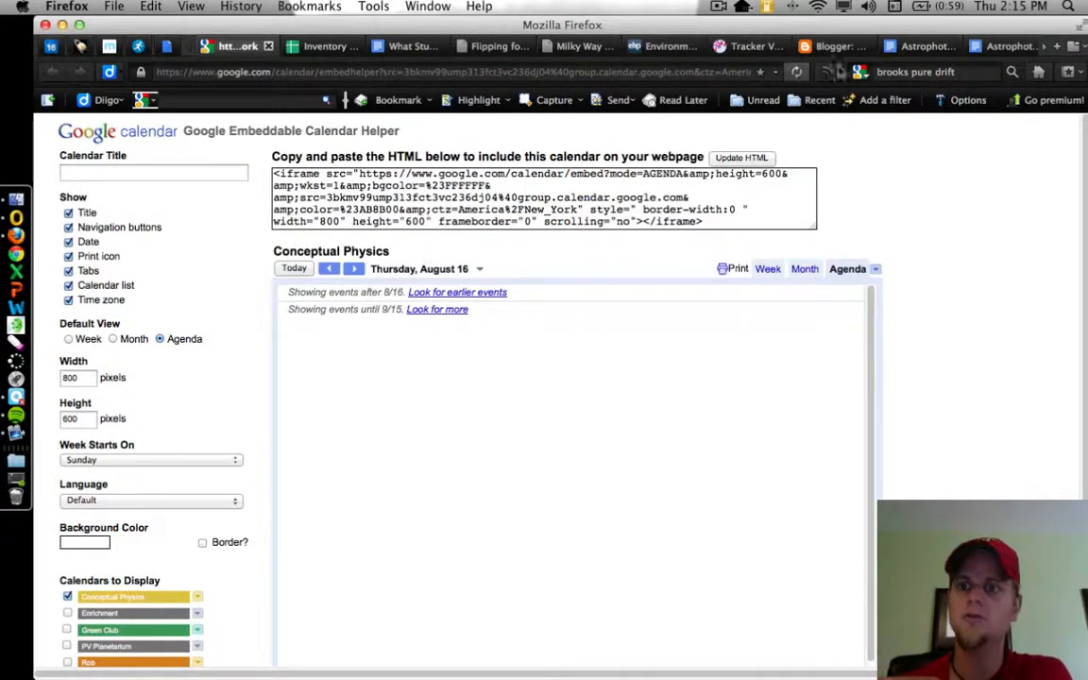
- Switch to Moodle's HTML source editor and examine the height attribute in the existing calendar iframe code
scroll(987, 51, "down", 3)
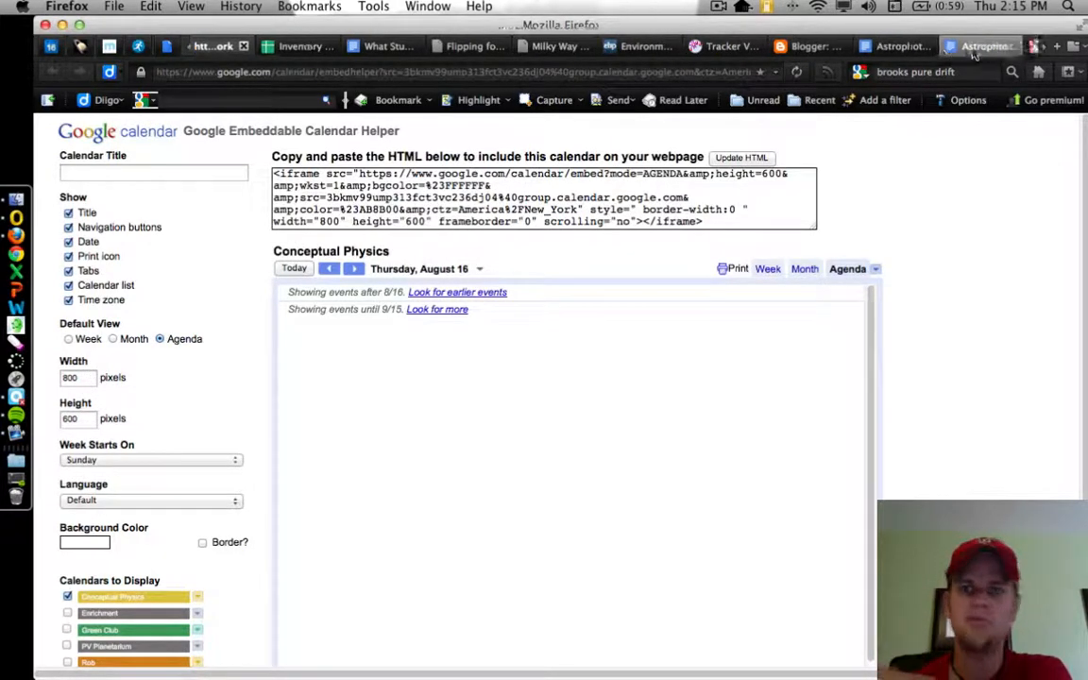
left_click(997, 46)
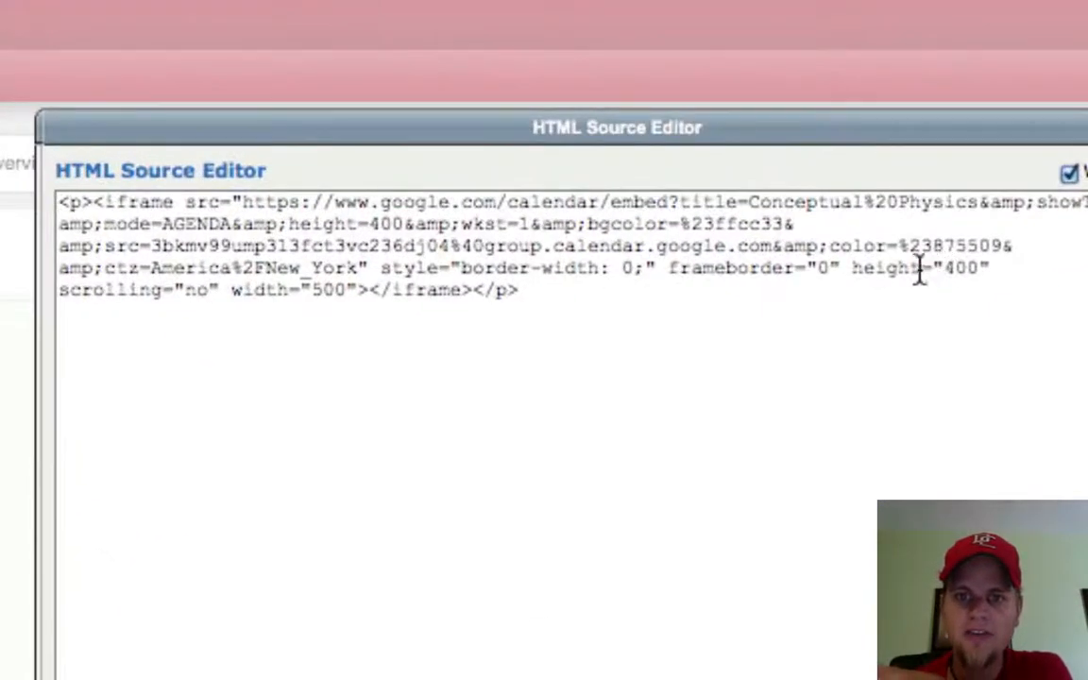
left_click(668, 267)
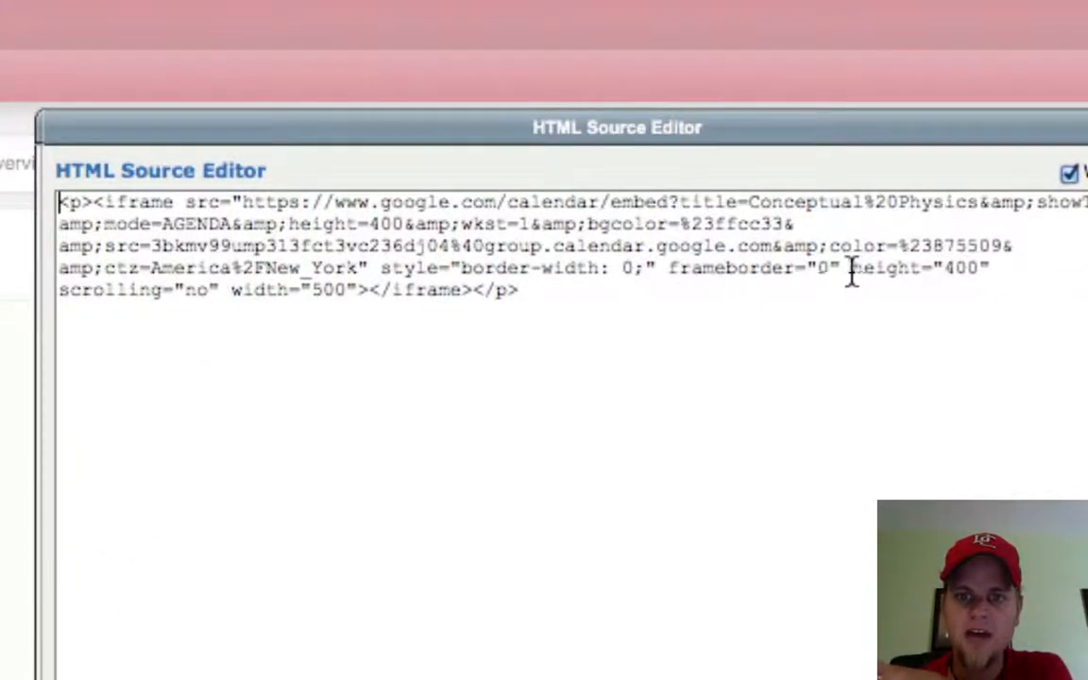
left_click_drag(854, 269, 971, 270)
left_click(989, 270)
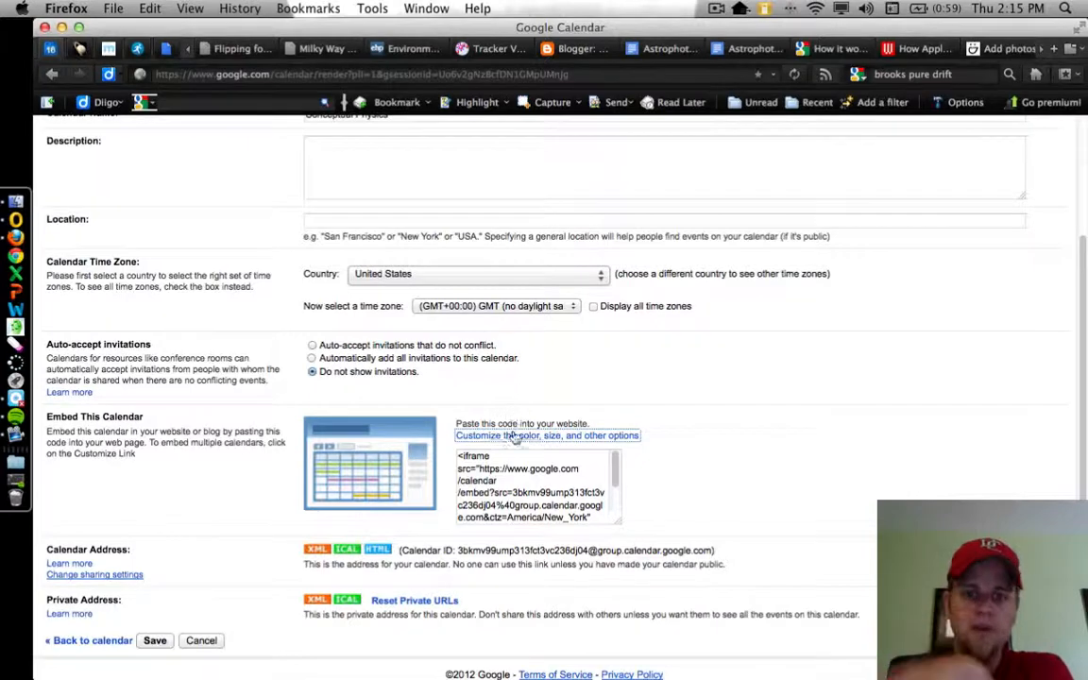
- Return to the Google Embeddable Calendar Helper and check its language setting
left_click(446, 437)
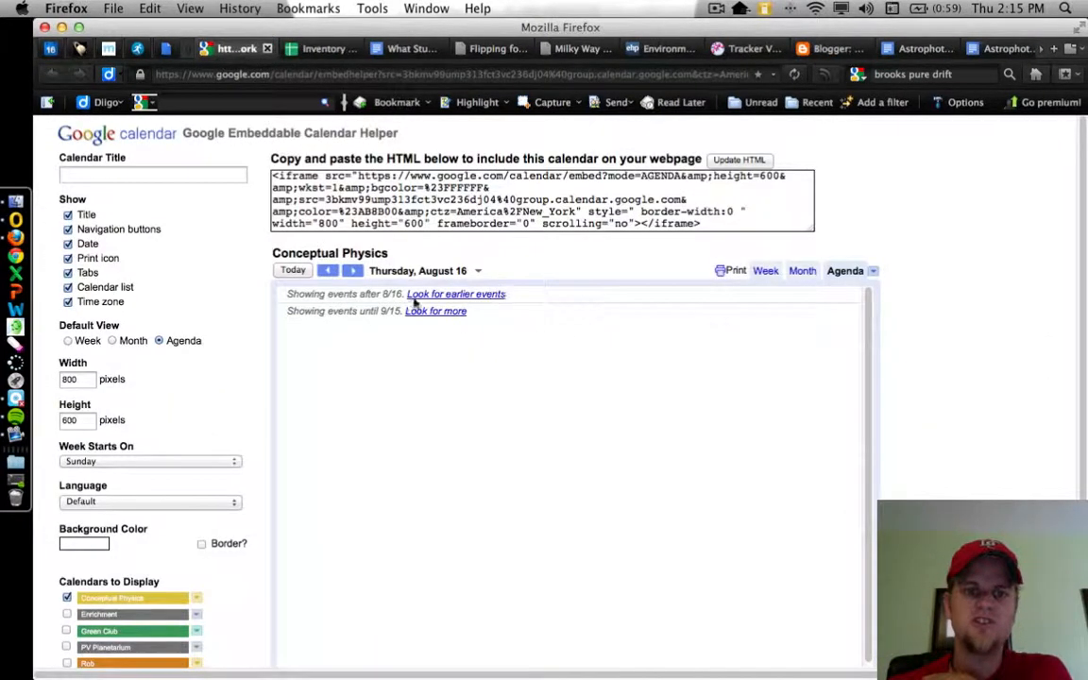
left_click(165, 505)
left_click(166, 508)
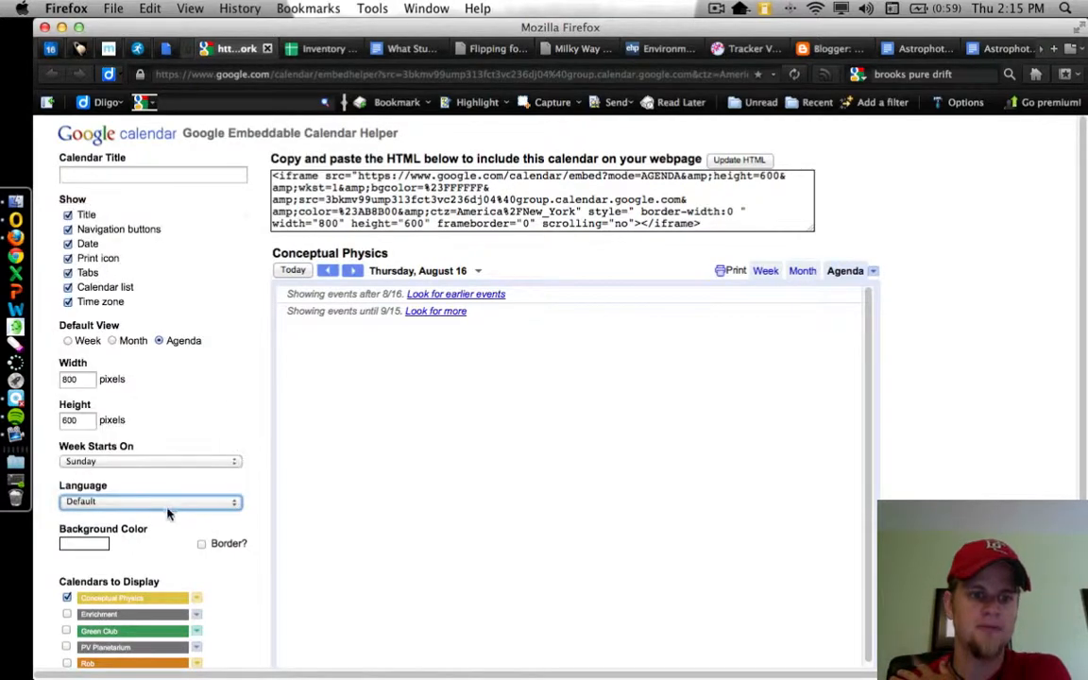
- Try a green background color for the embedded calendar and replace it with bright yellow
left_click(99, 545)
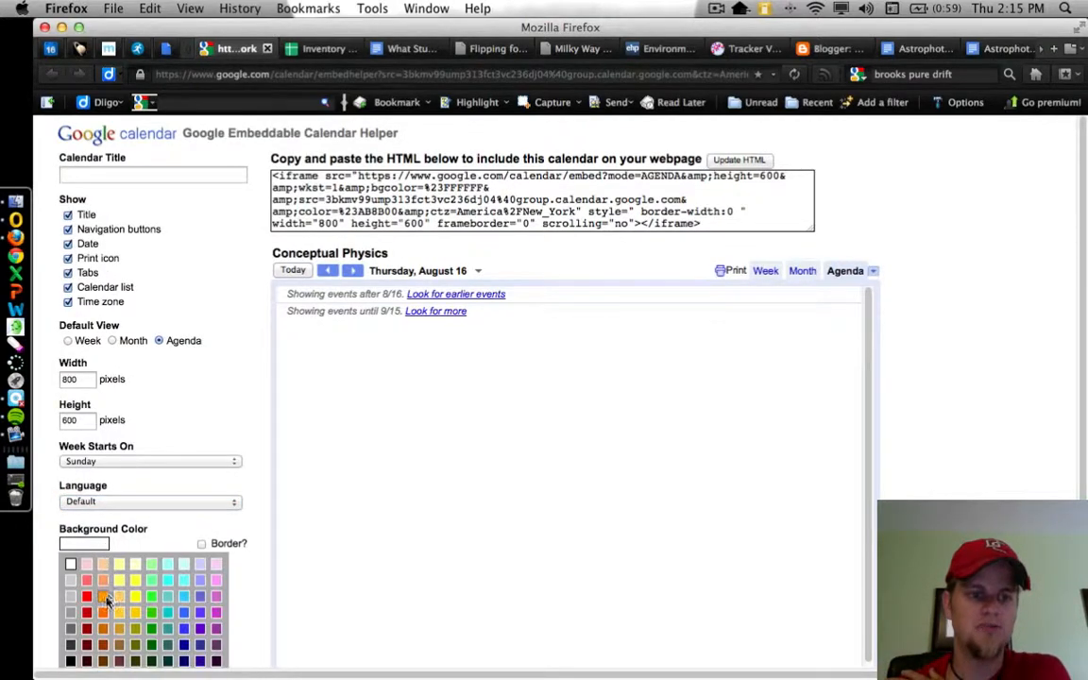
left_click(152, 613)
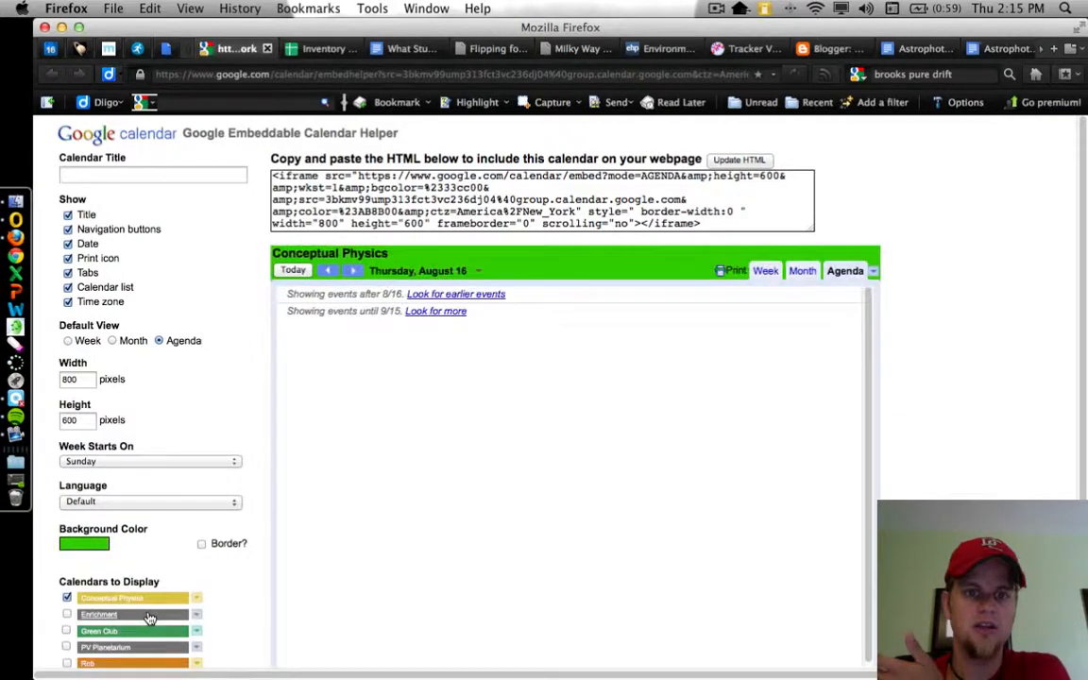
left_click(106, 548)
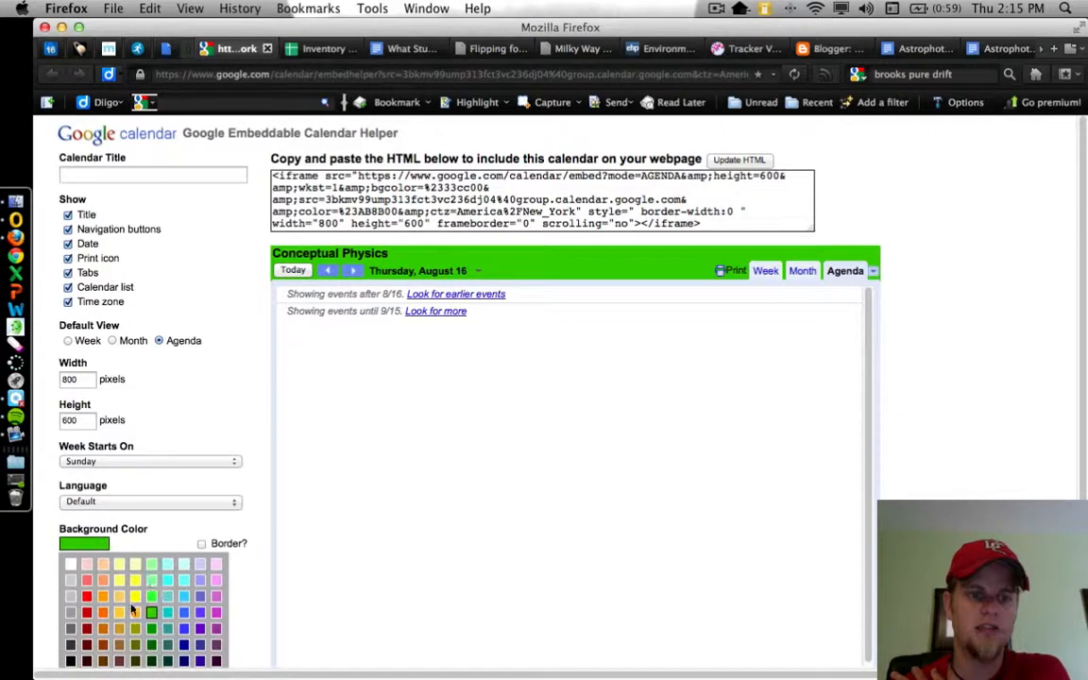
left_click(132, 611)
left_click(135, 602)
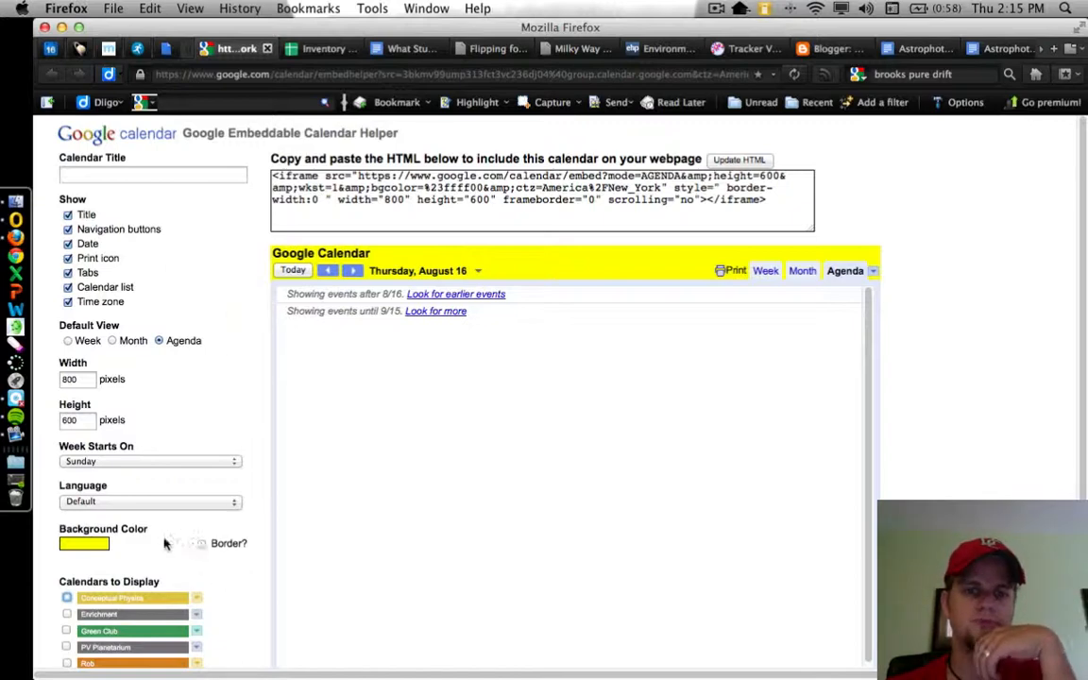
left_click(94, 544)
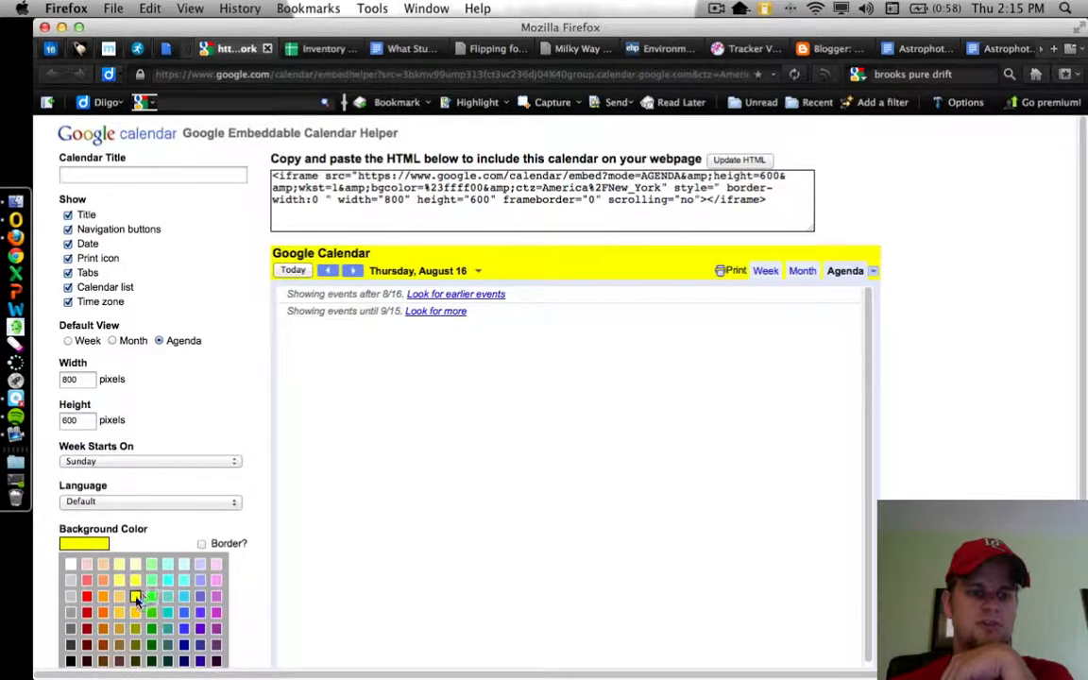
left_click(135, 596)
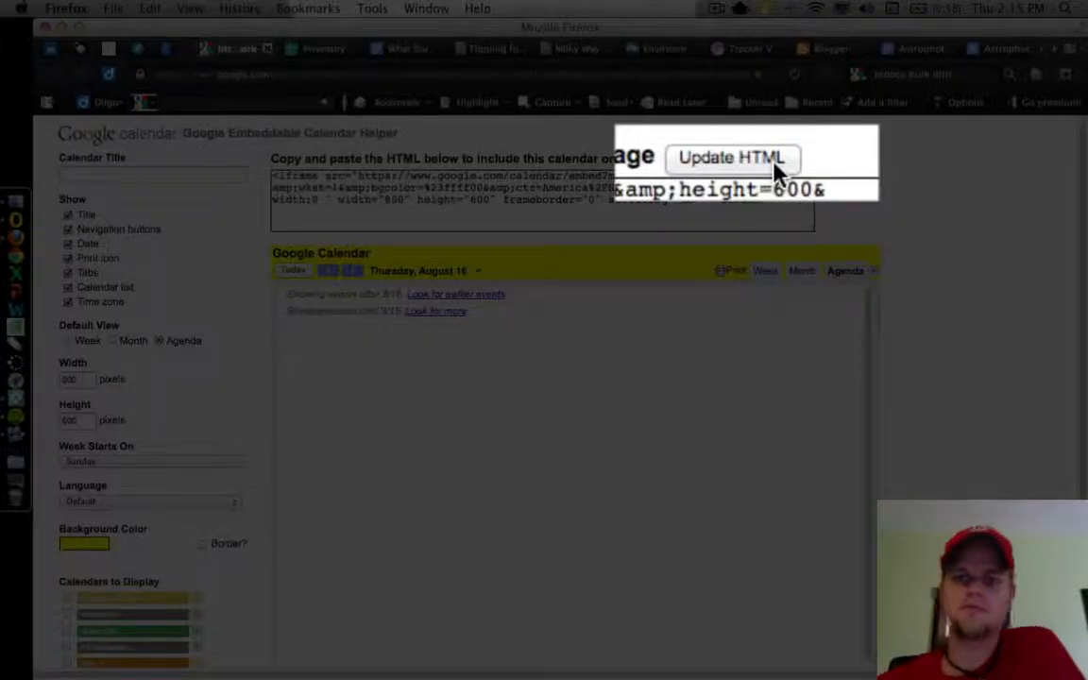
- Update the calendar's embed HTML and copy the complete iframe code
left_click(755, 161)
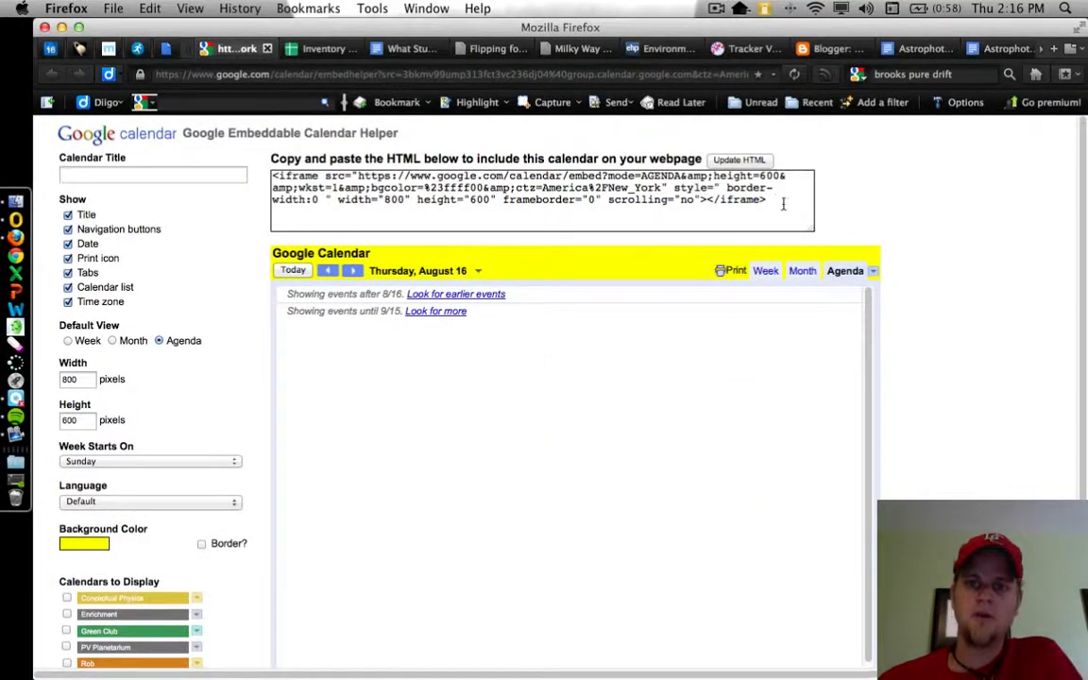
left_click_drag(783, 204, 322, 166)
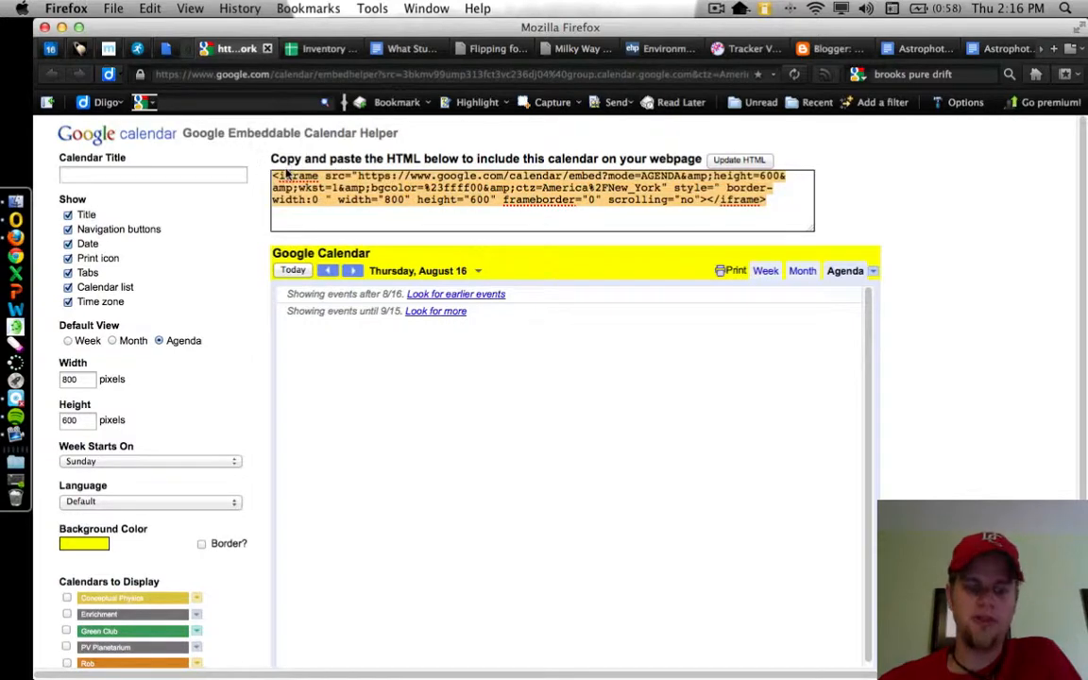
key("super+c")
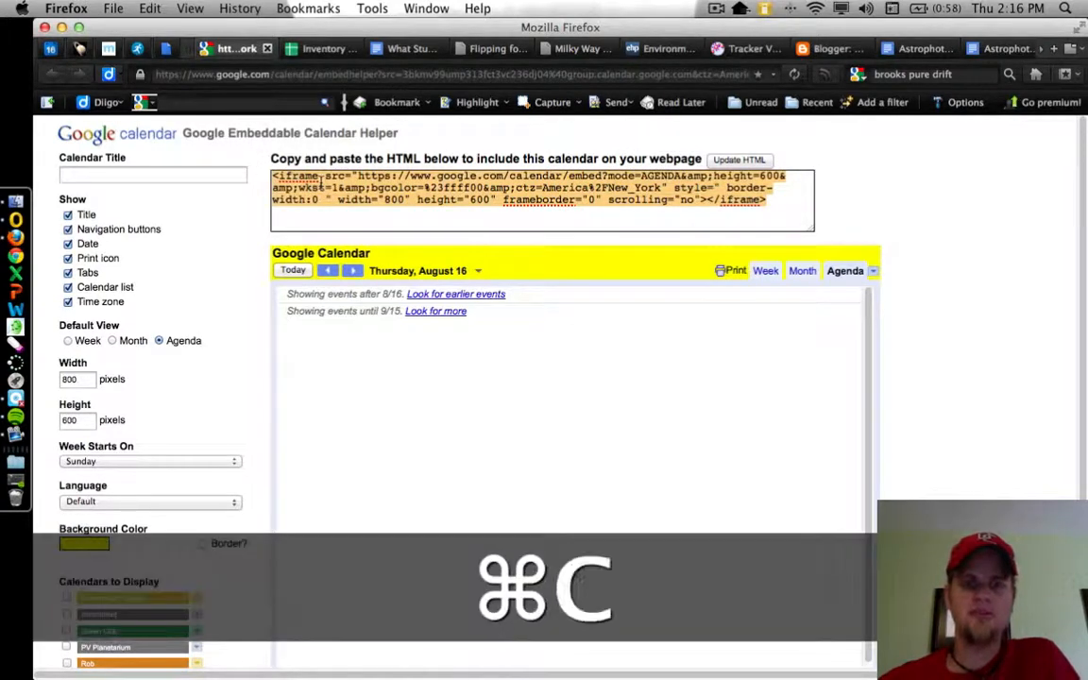
right_click(336, 189)
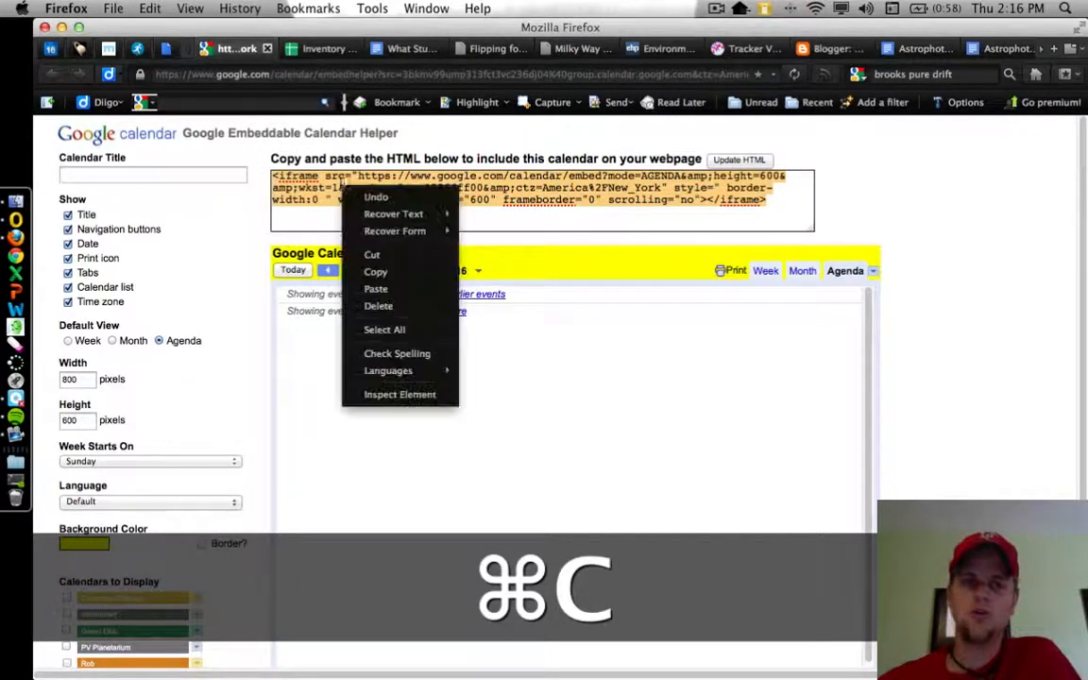
left_click(378, 276)
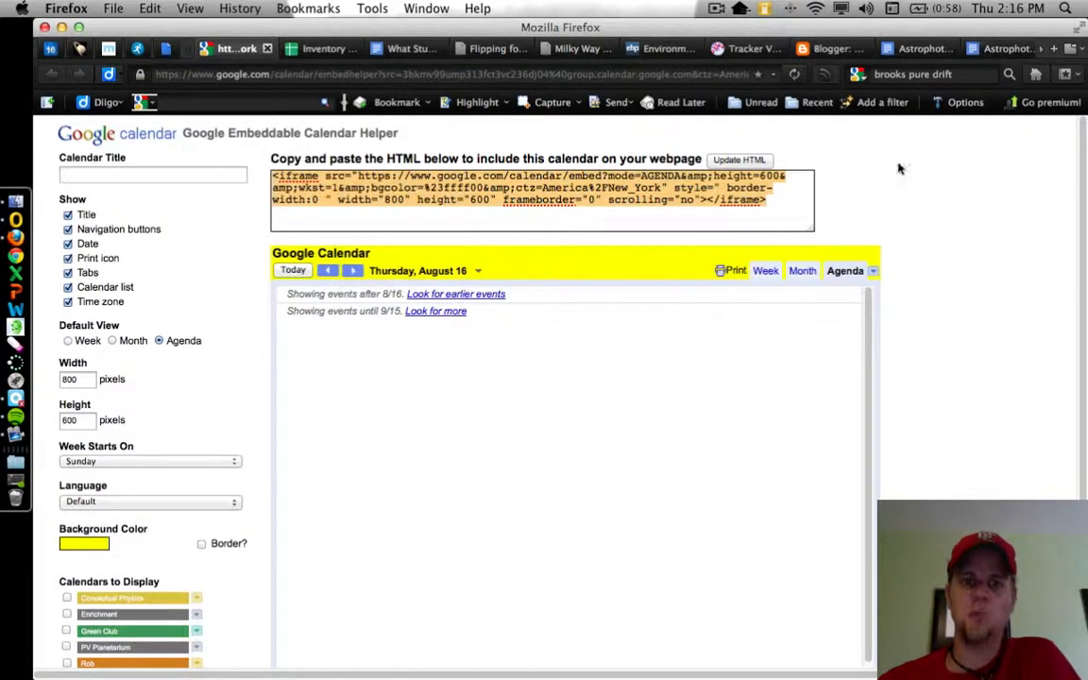
- Return to Moodle's HTML source editor and replace all of the existing calendar code with the copied iframe code
scroll(688, 49, "down", 5)
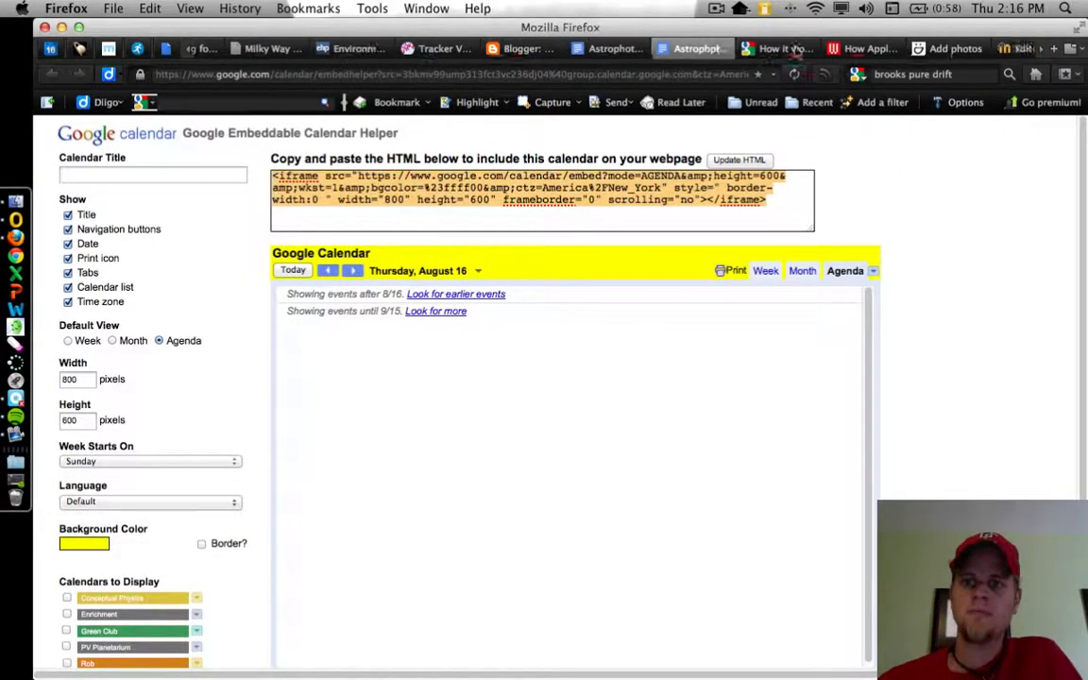
left_click(987, 49)
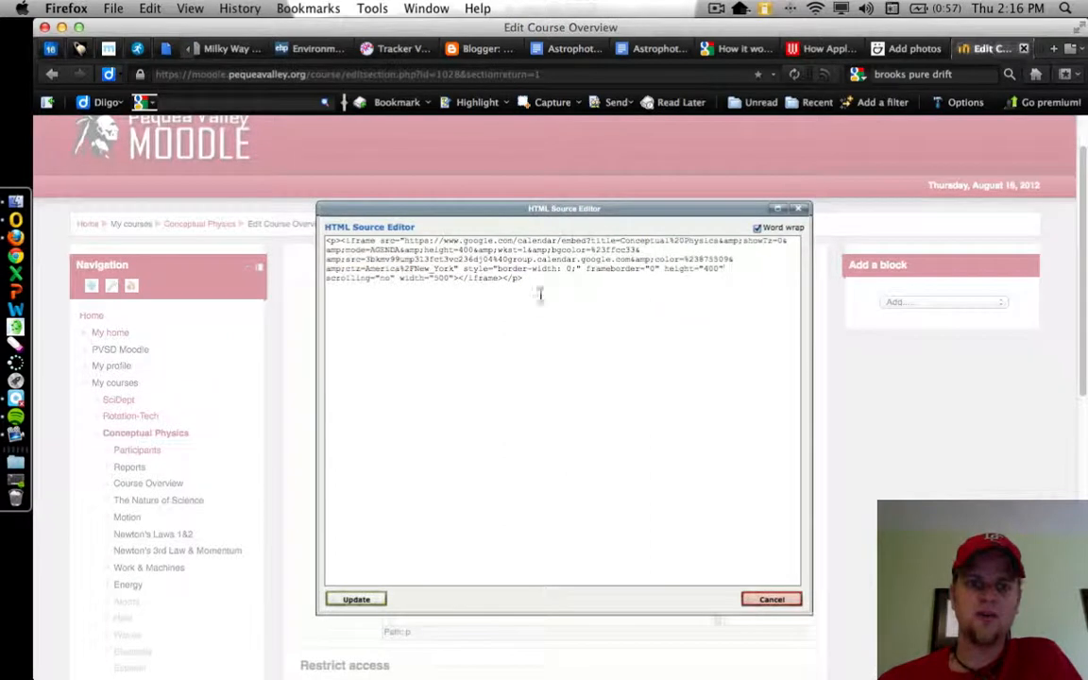
left_click_drag(584, 294, 292, 235)
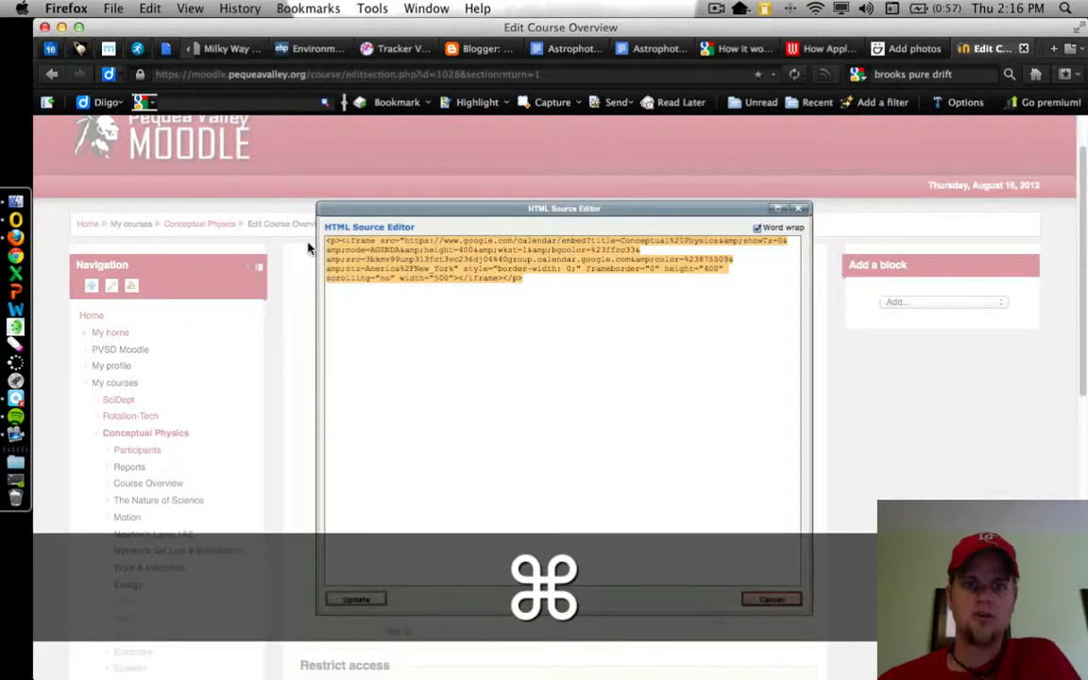
key("super+v")
right_click(616, 337)
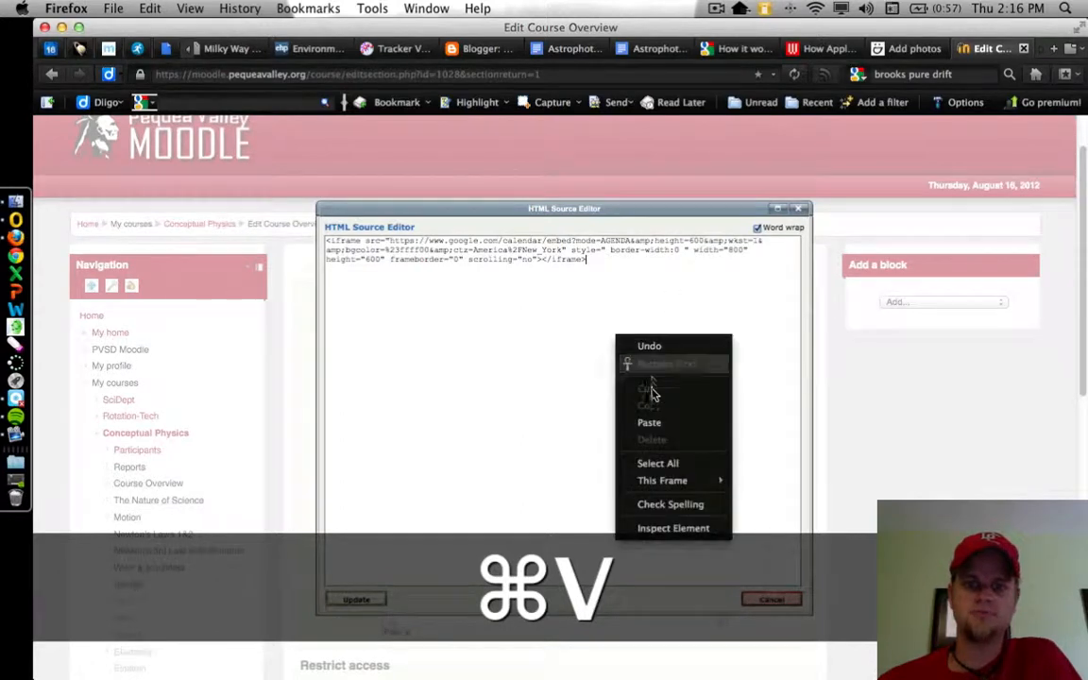
left_click(523, 402)
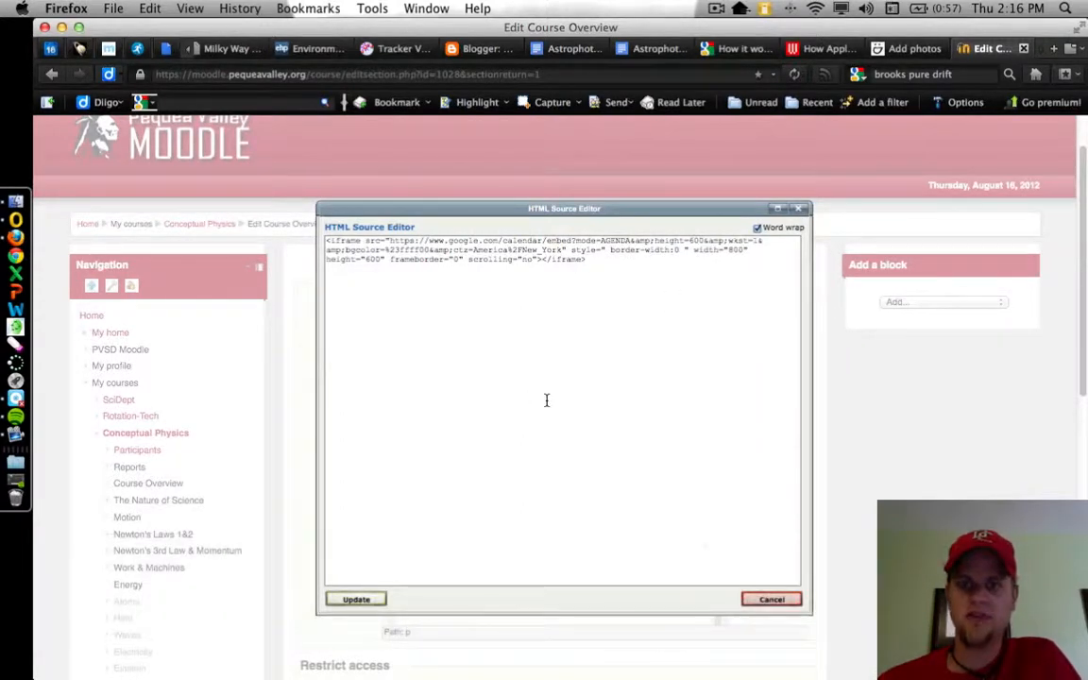
- Apply the new source code to the Course Overview summary and save the section changes
left_click(356, 598)
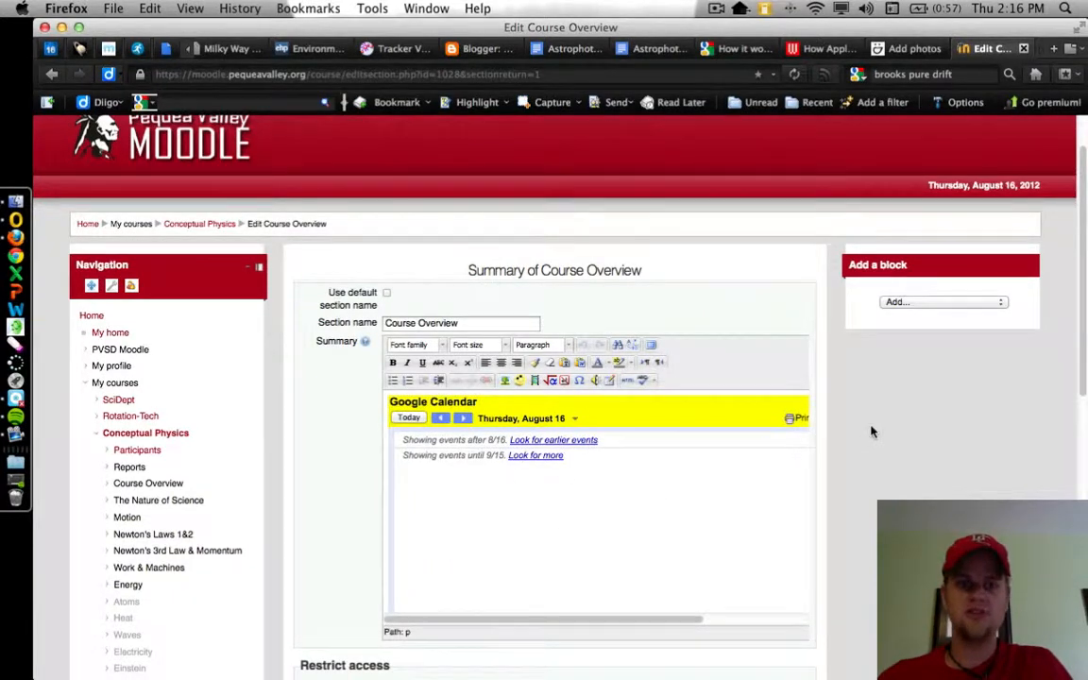
scroll(869, 433, "down", 5)
scroll(872, 428, "down", 7)
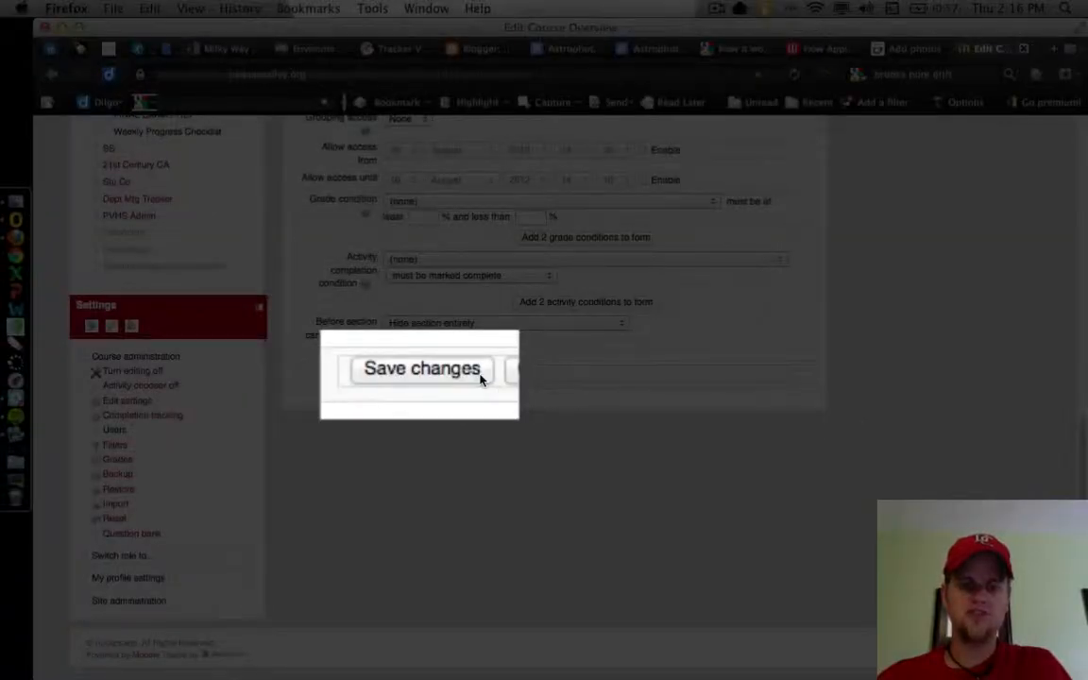
left_click(480, 375)
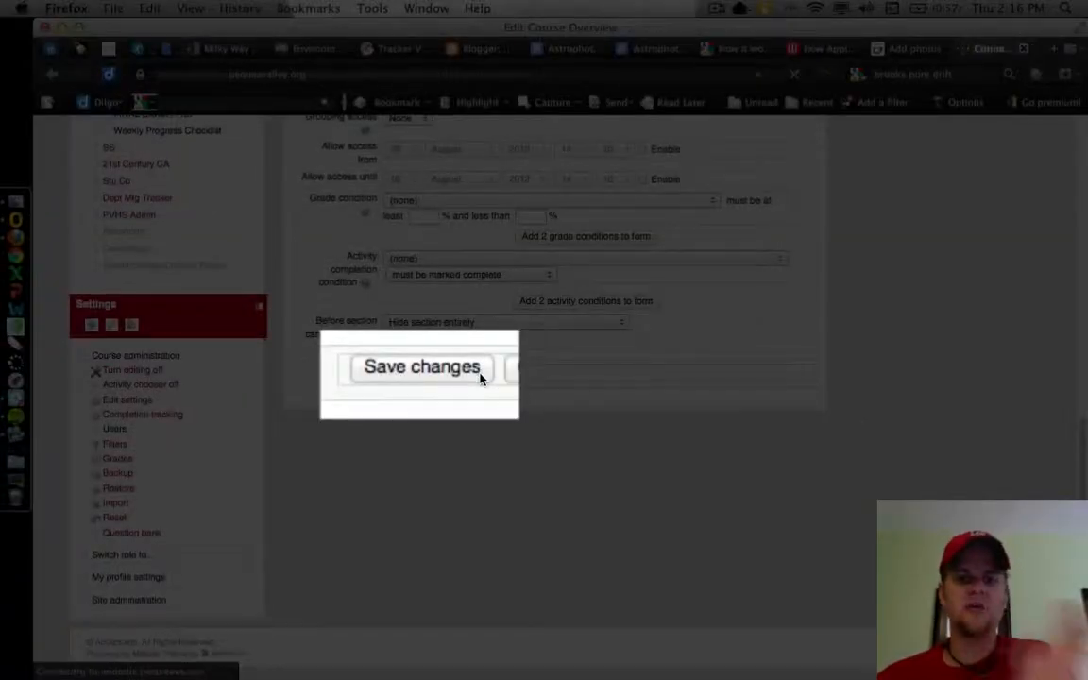